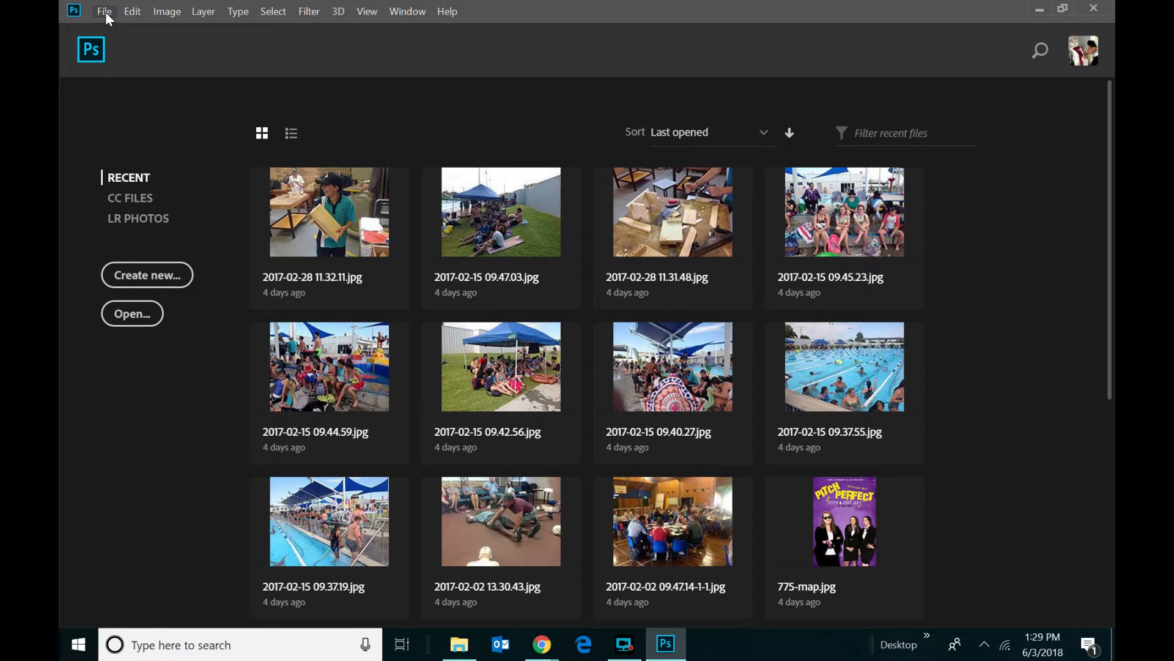
Step: Open the photo IMG_7598.JPG from New folder (3) on the Desktop
left_click(105, 12)
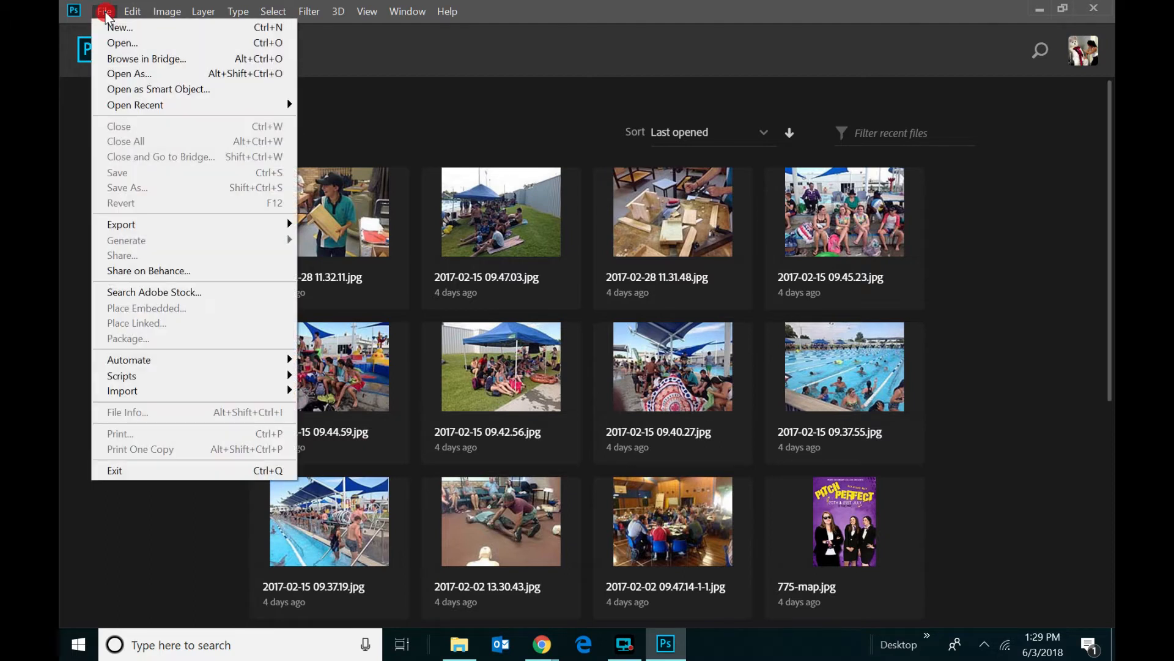
left_click(104, 42)
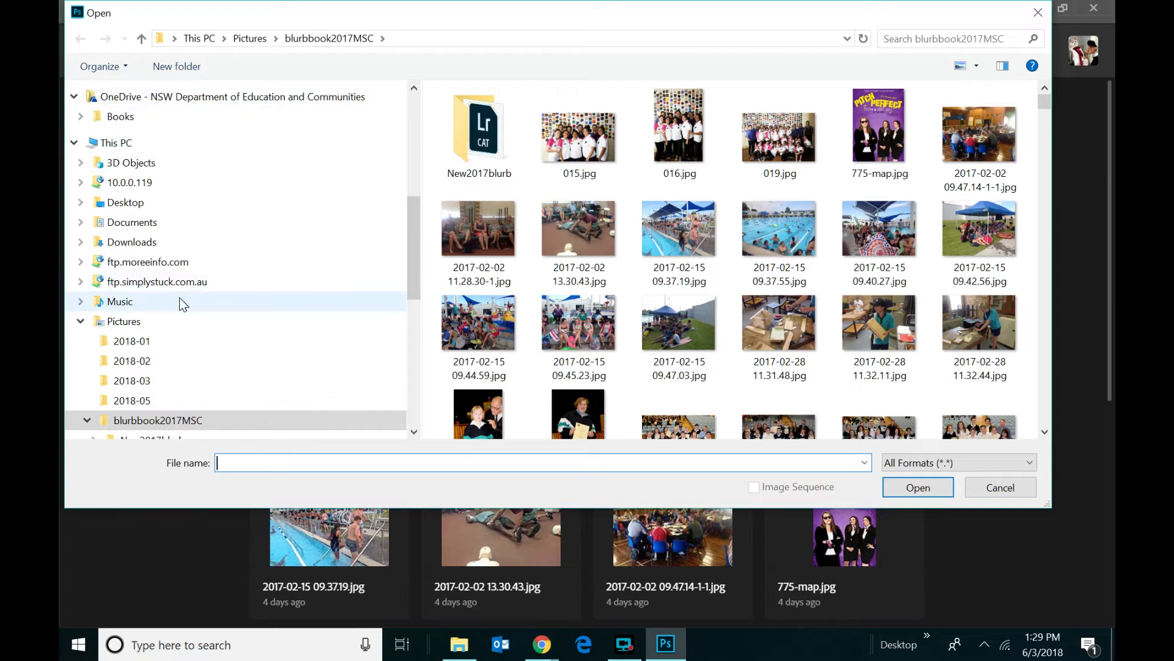
scroll(183, 293, "up", 6)
left_click(185, 203)
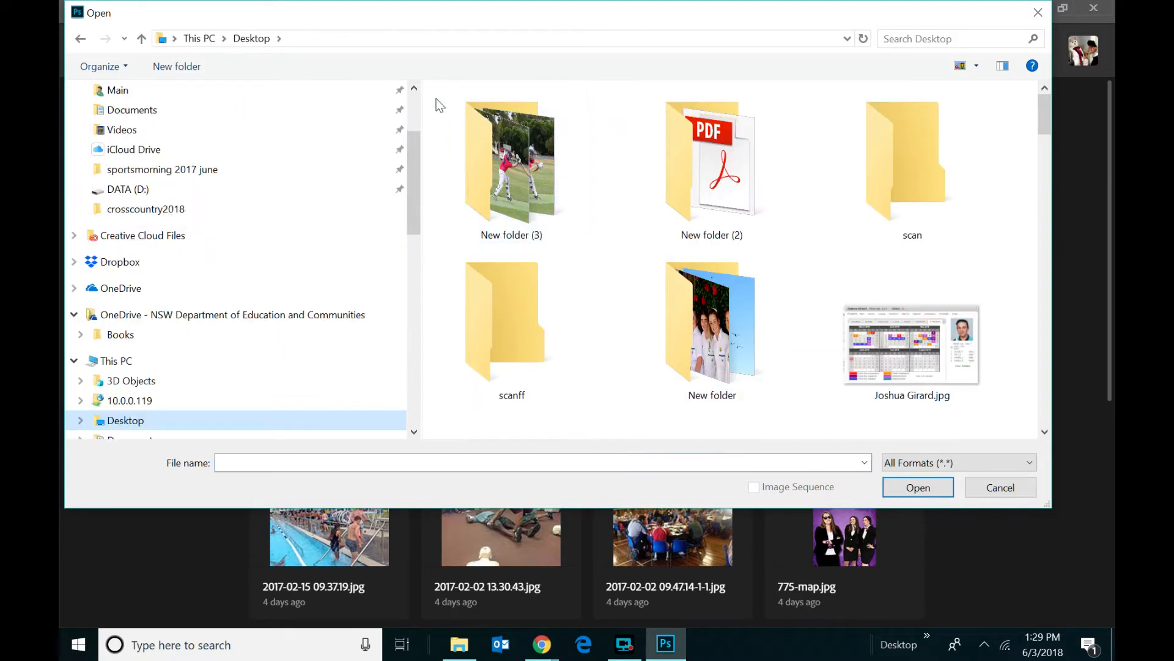
double_click(527, 147)
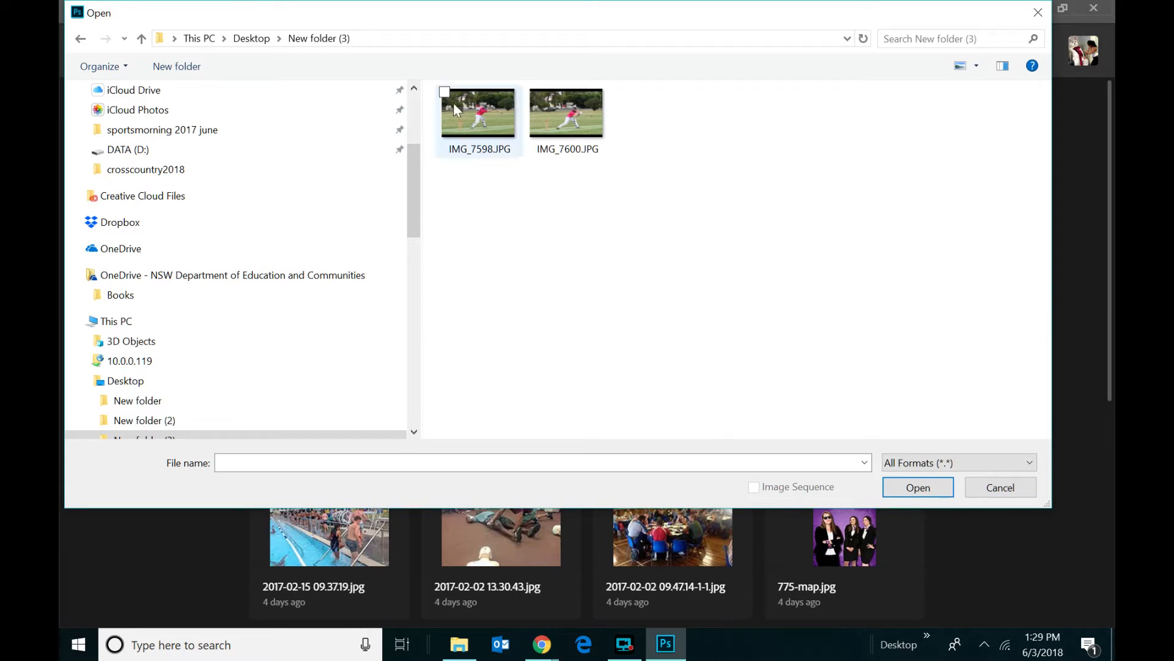
double_click(471, 115)
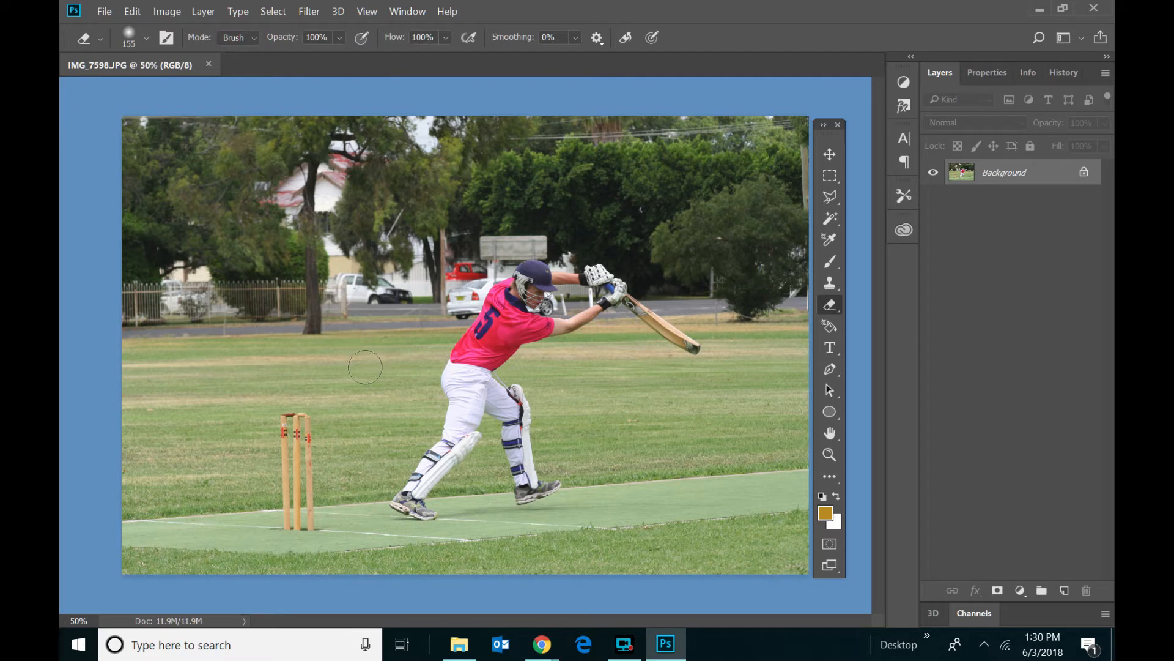
Step: Open the photo IMG_7600.JPG from the same folder as a second document
left_click(107, 13)
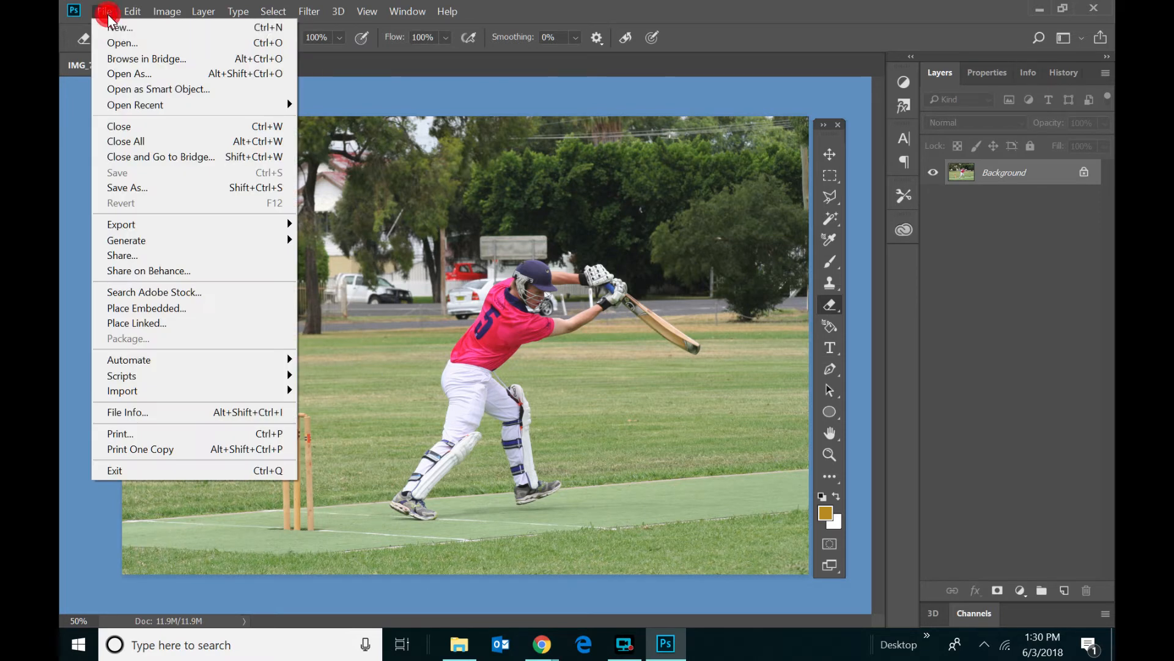
left_click(123, 45)
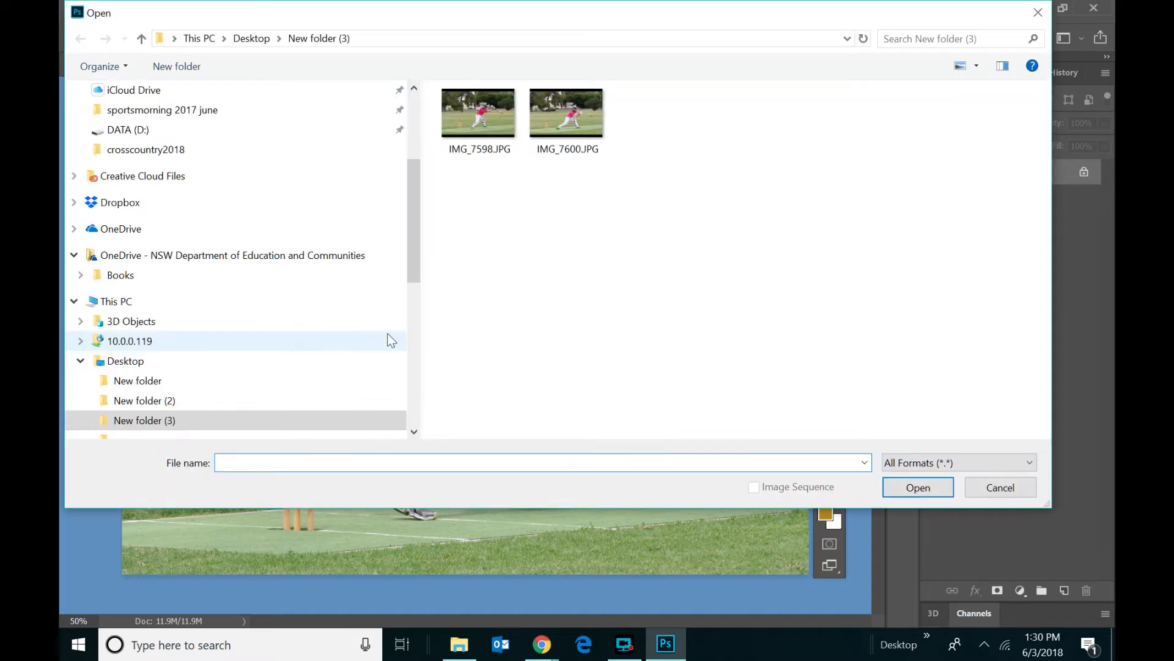
double_click(564, 126)
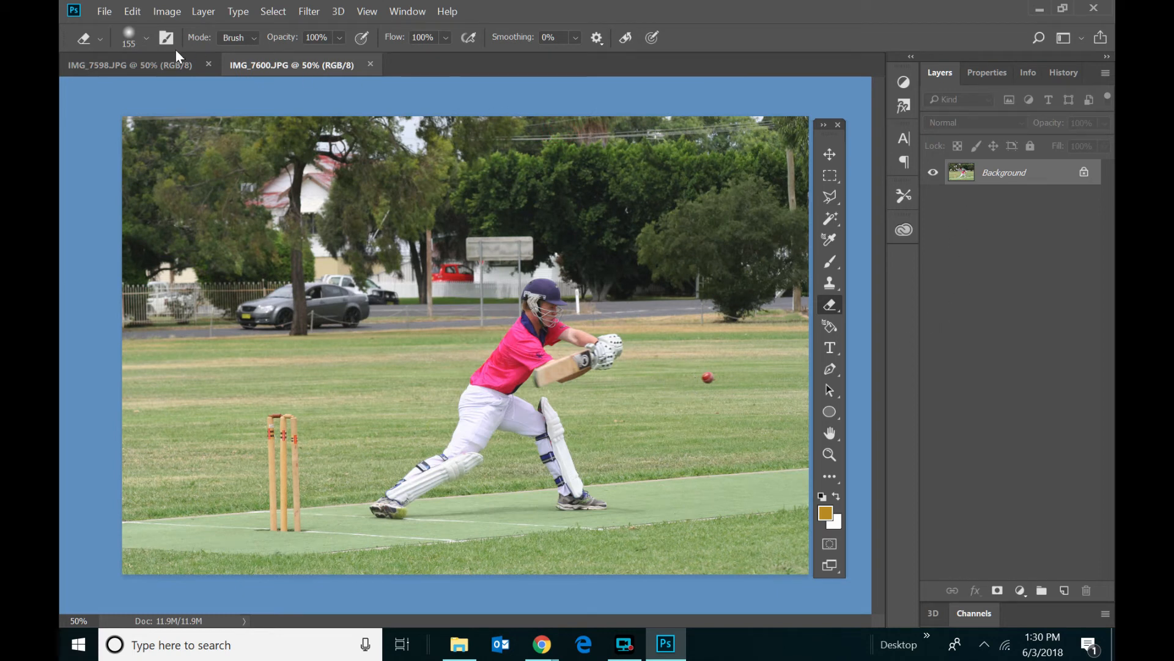
Step: Compare the batter's pose and the background in IMG_7598.JPG and IMG_7600.JPG by alternating between the two documents
left_click(152, 64)
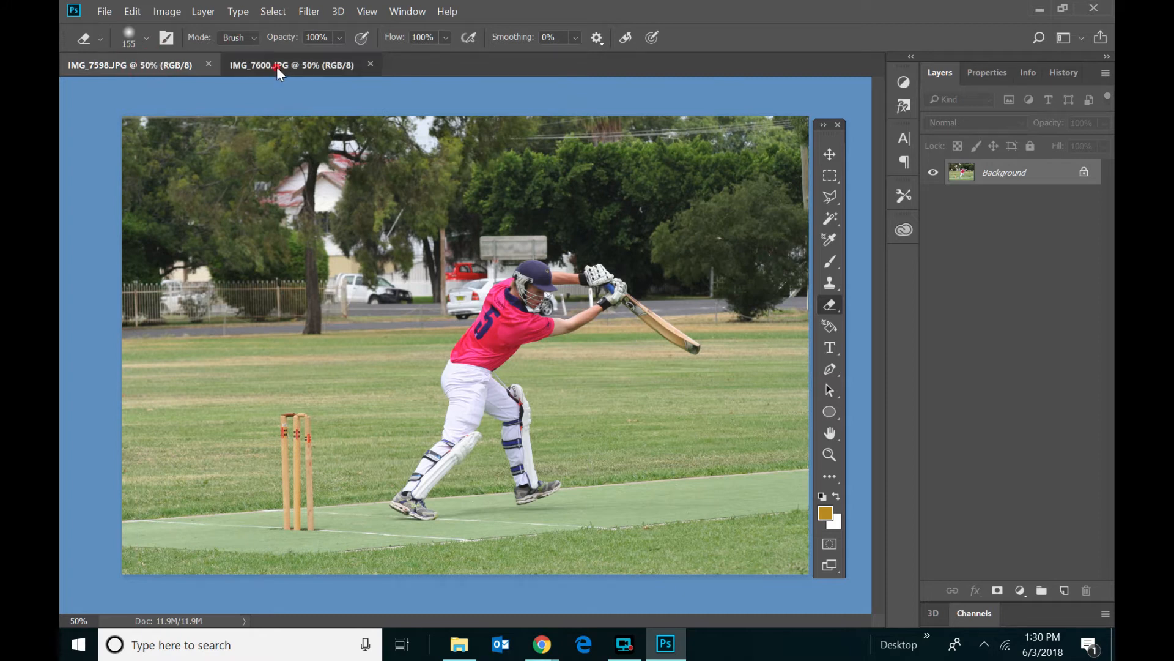
left_click(274, 67)
left_click(167, 68)
left_click(291, 68)
left_click(168, 66)
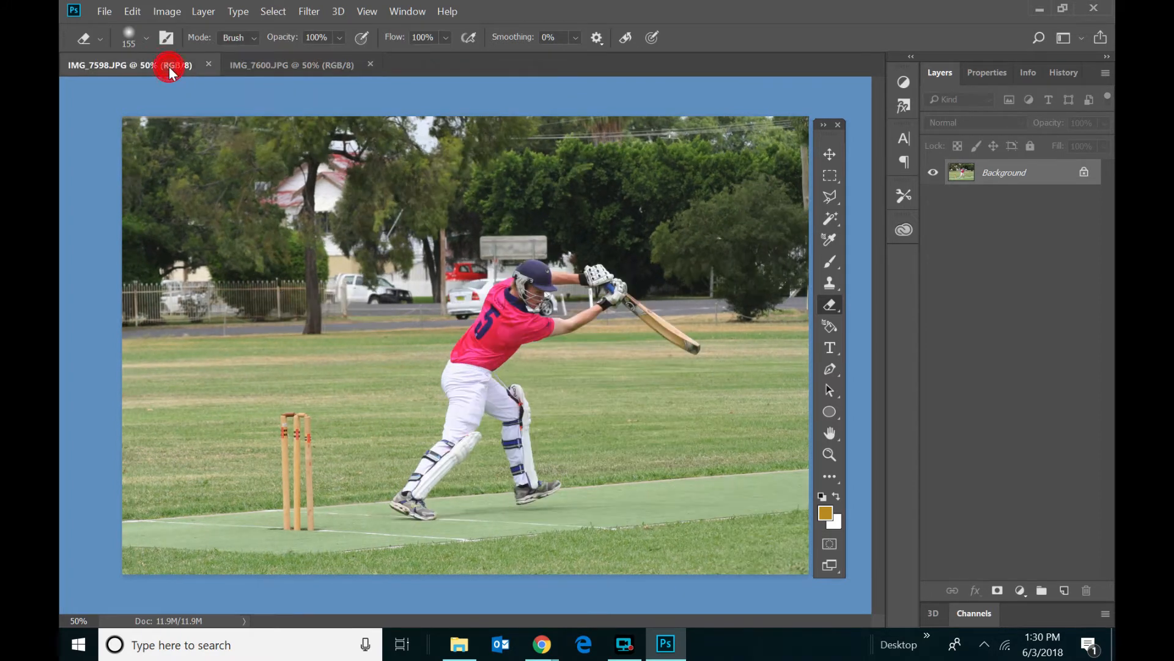
left_click(277, 65)
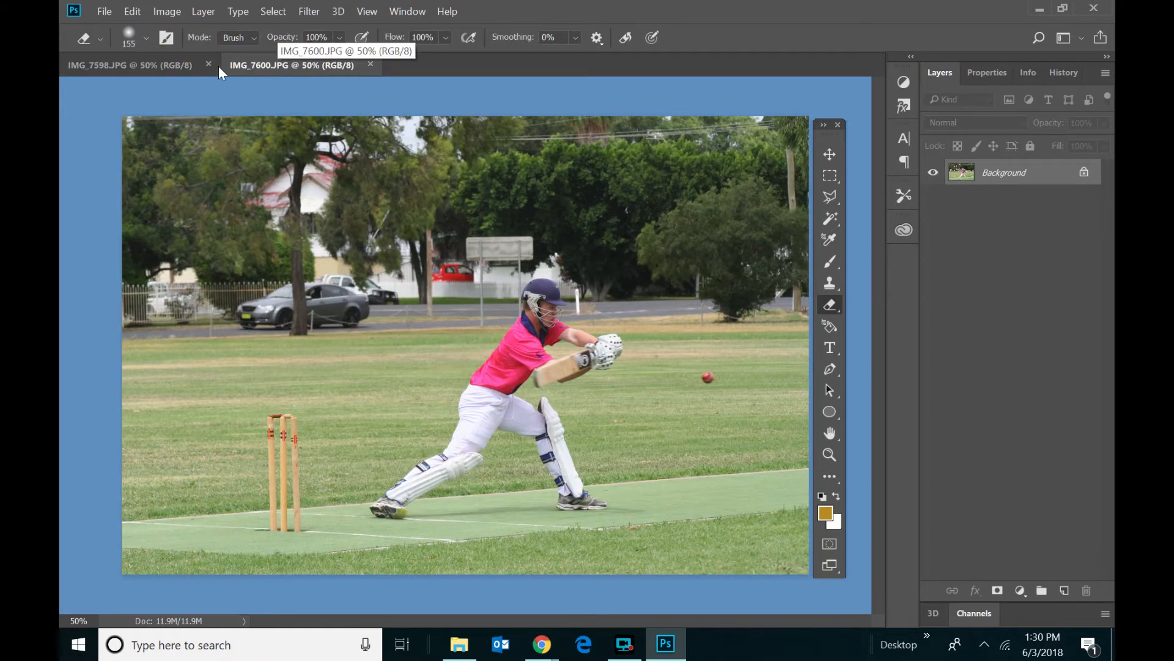
left_click(156, 67)
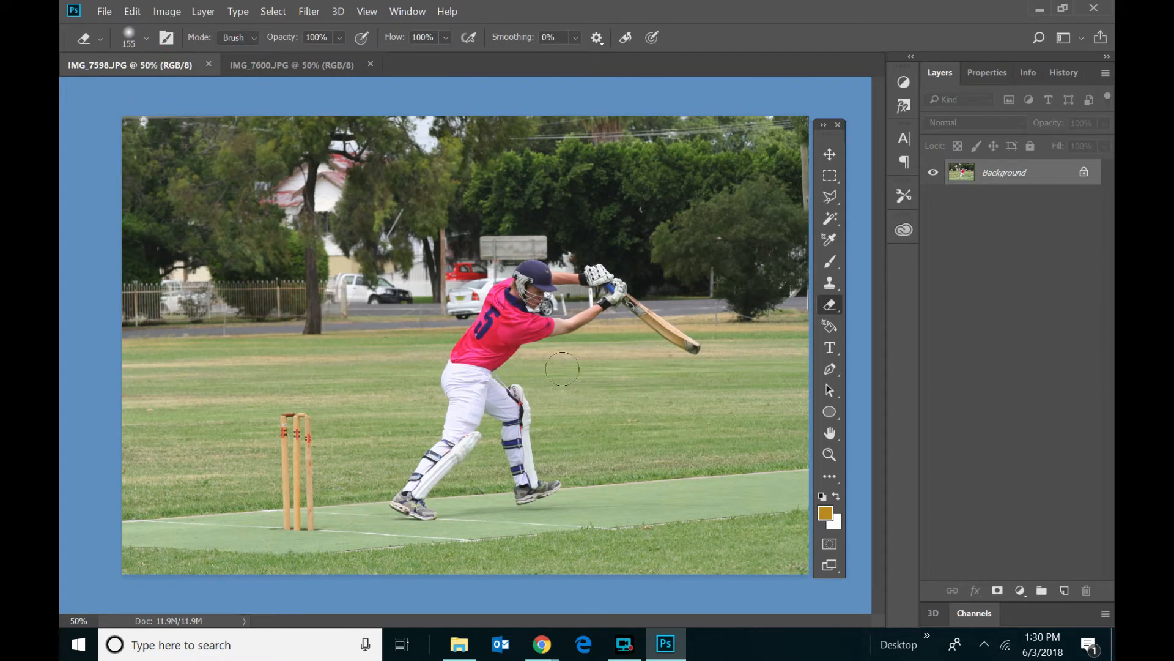
left_click(300, 66)
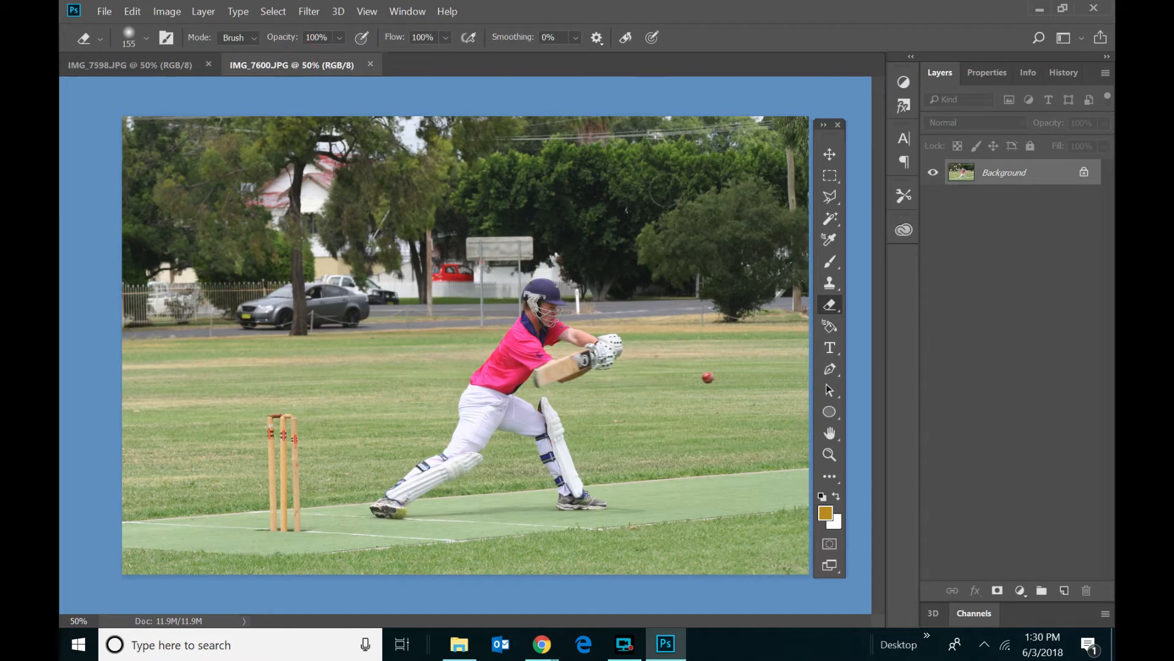
Step: Select the entire IMG_7600.JPG photo with the Rectangular Marquee tool and copy it
left_click(833, 177)
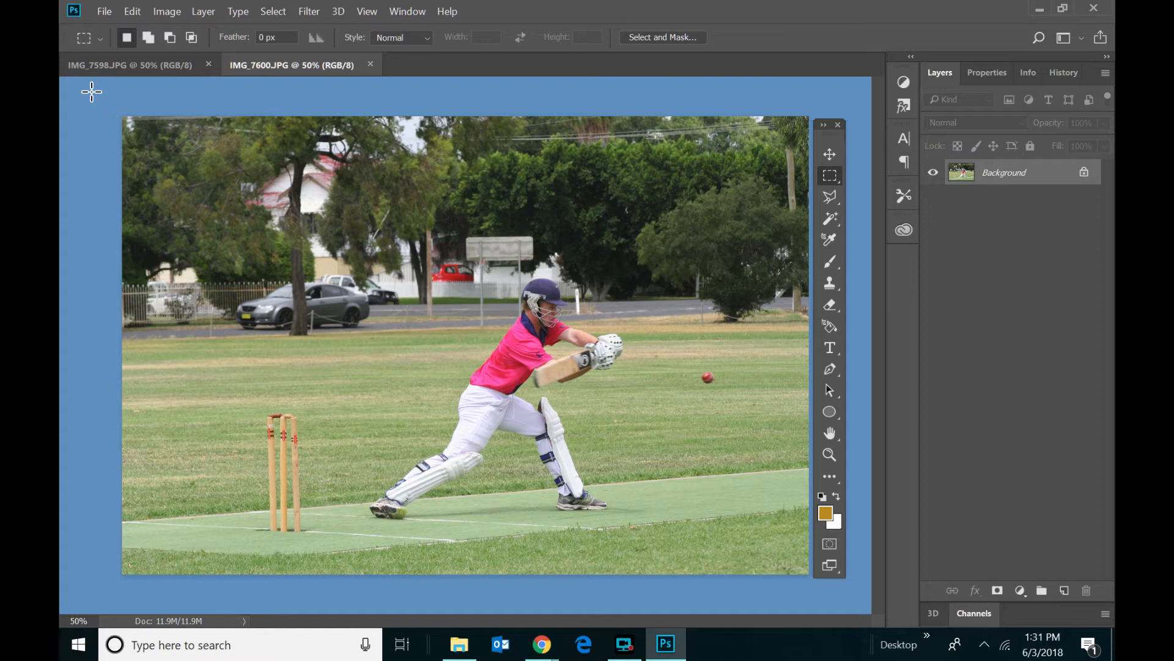
left_click_drag(92, 92, 70, 101)
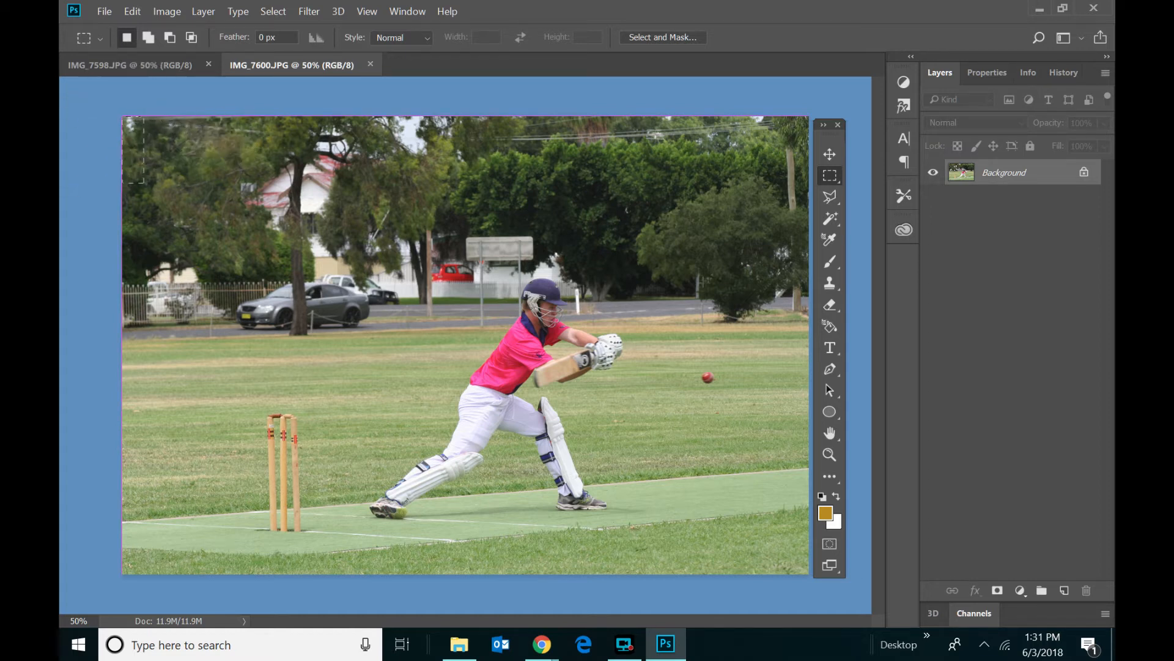
left_click(618, 262)
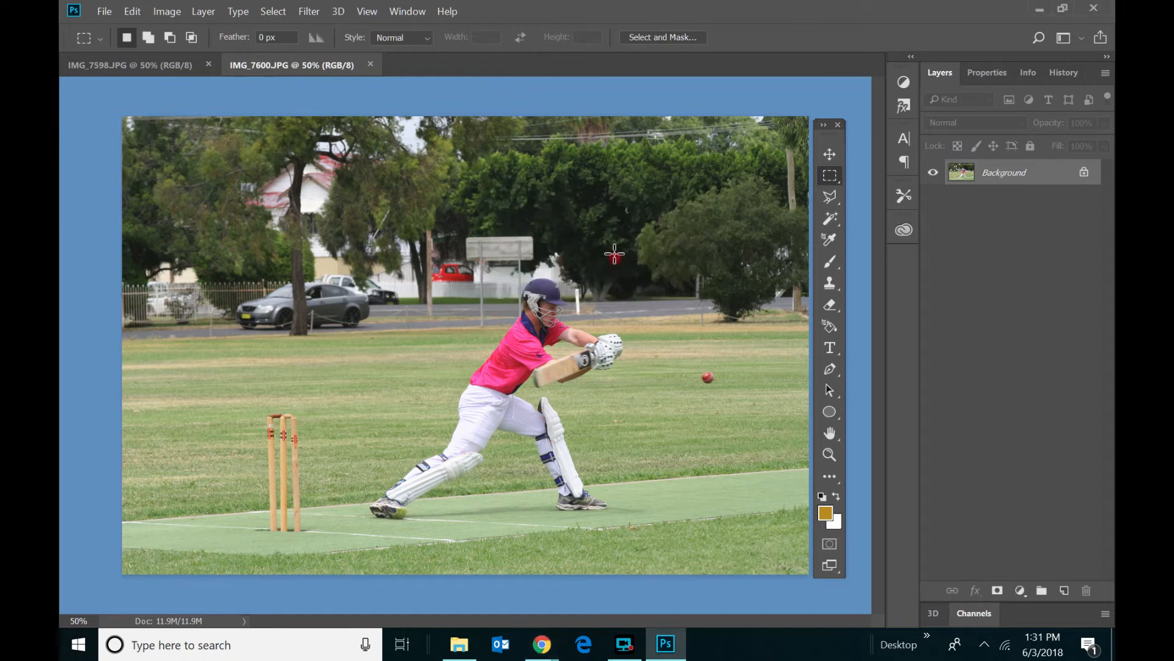
left_click_drag(98, 97, 817, 583)
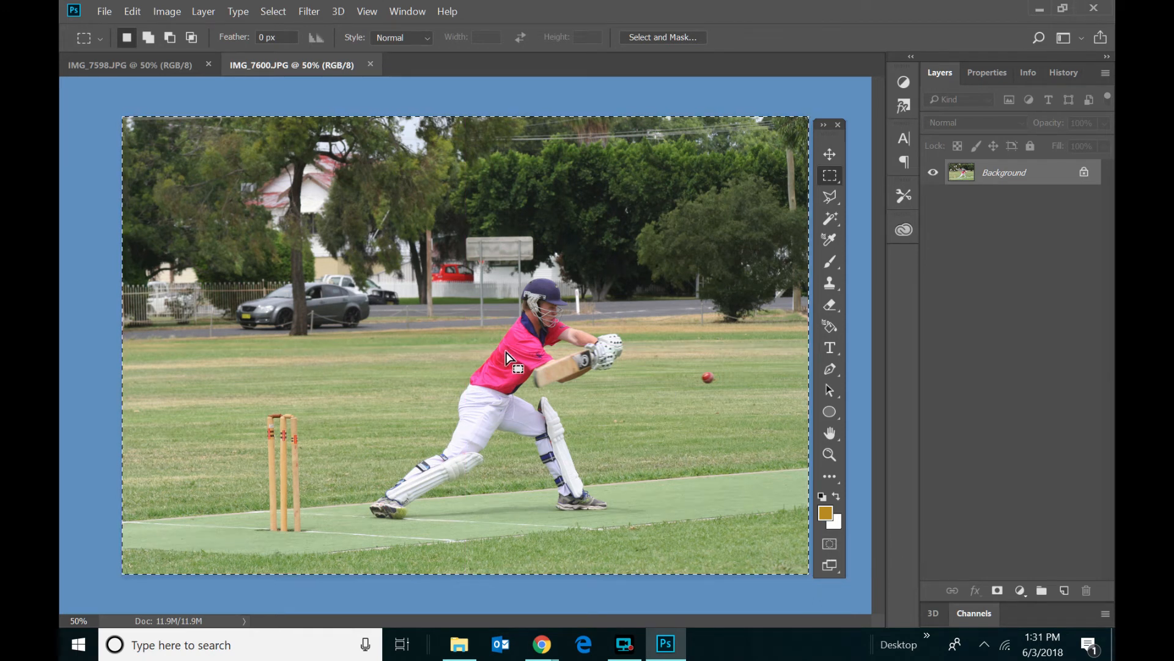
left_click(132, 11)
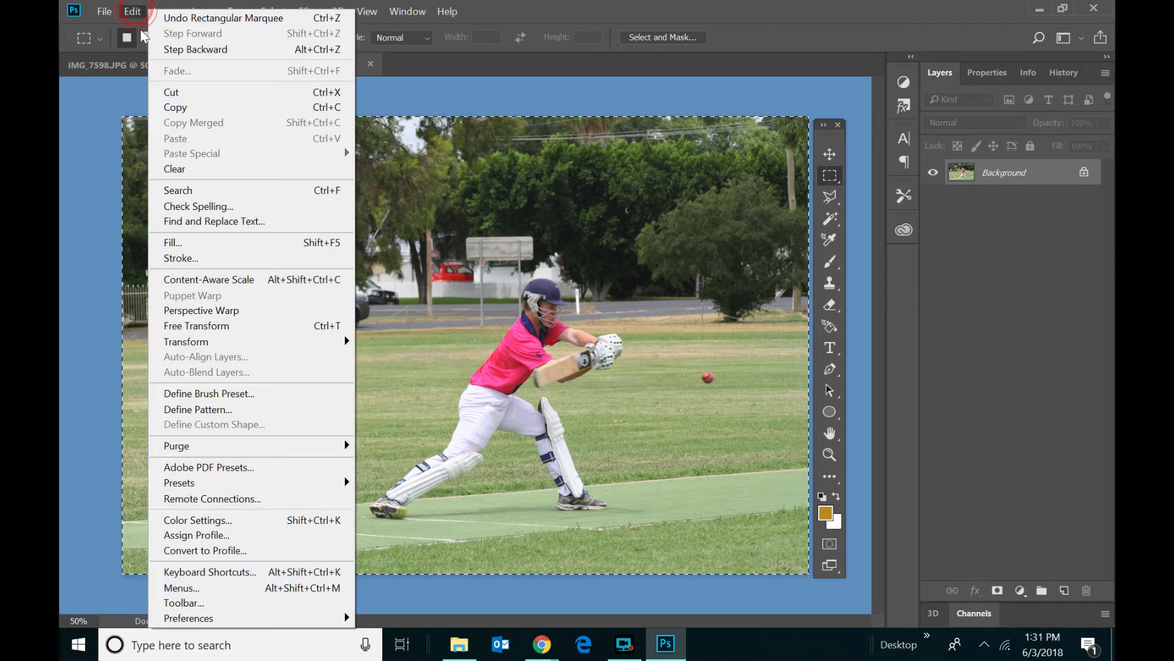
left_click(171, 108)
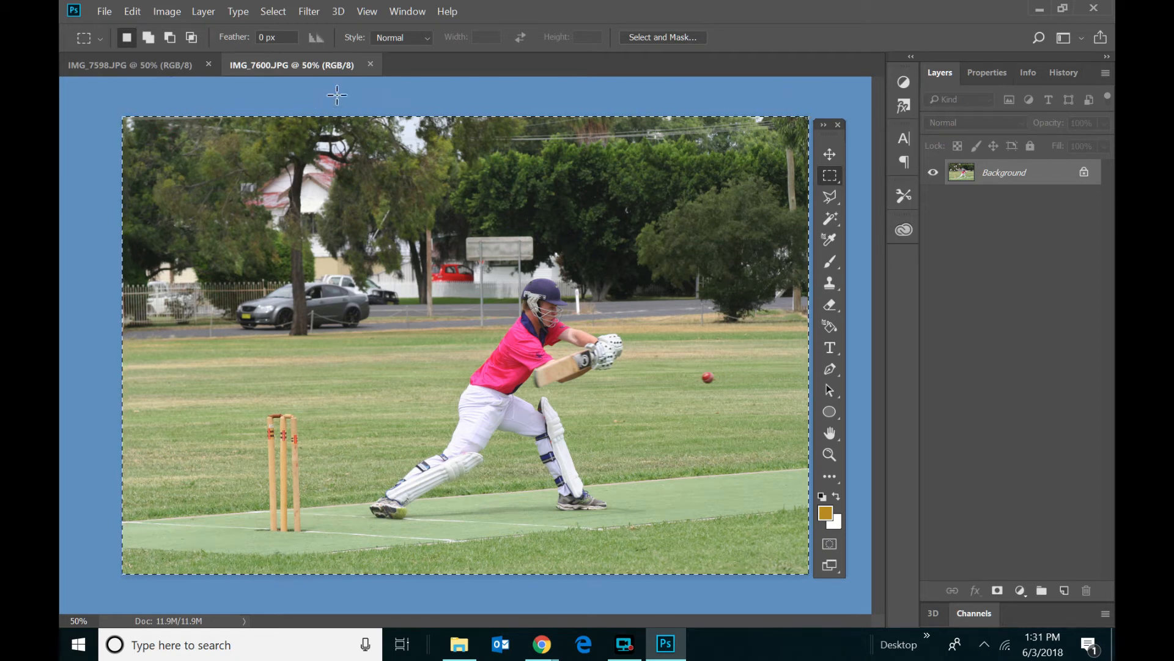
Step: Close IMG_7600.JPG and paste the copied photo into IMG_7598.JPG as a new layer
left_click(371, 65)
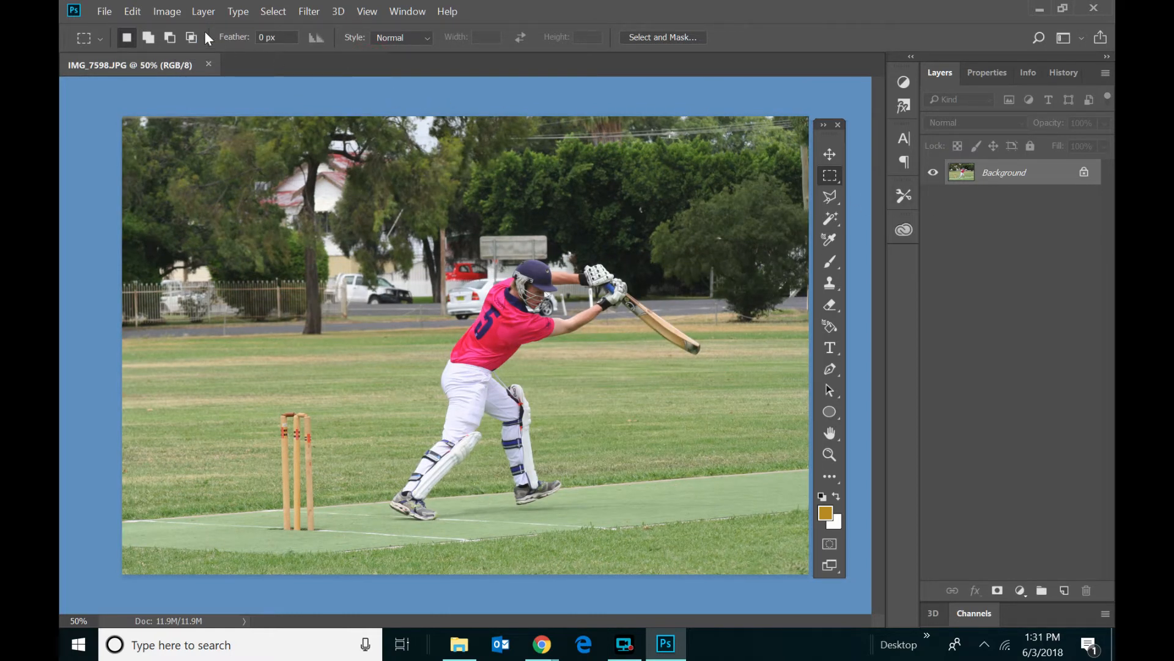
left_click(132, 11)
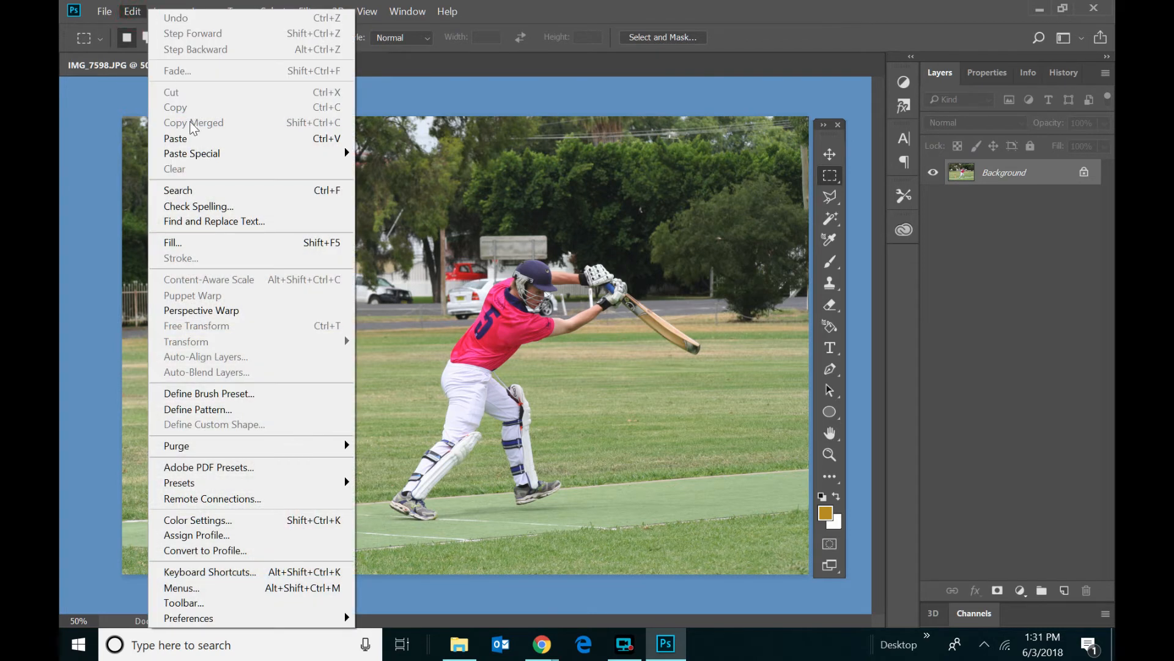
left_click(191, 139)
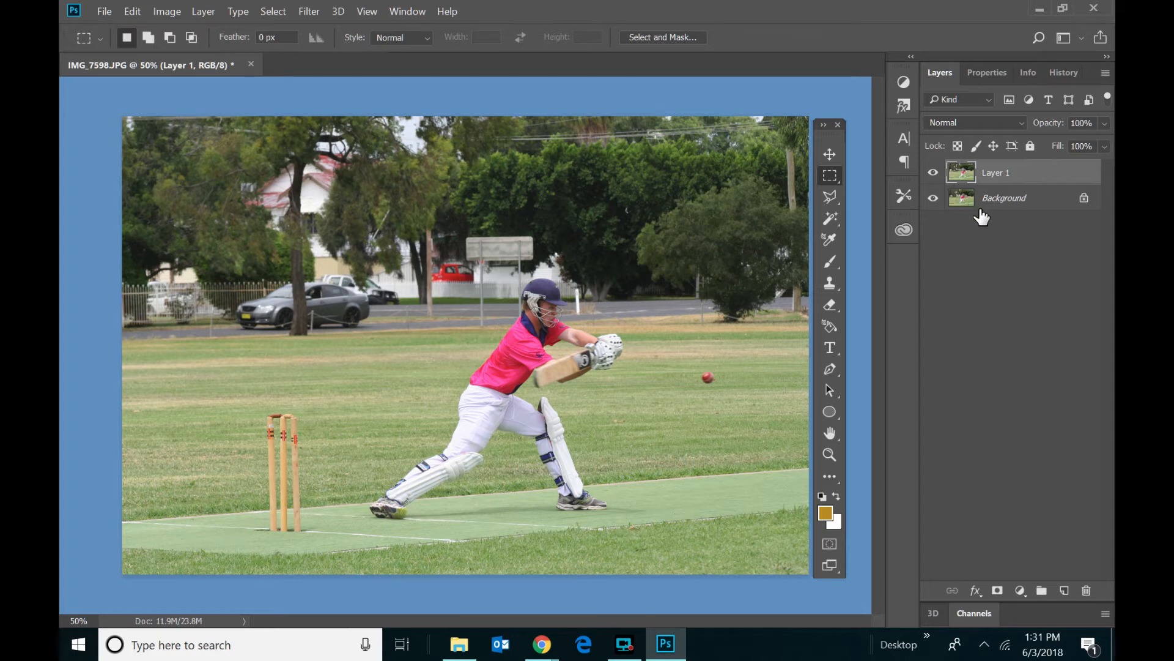
Step: Duplicate the Background layer and delete the original locked Background
left_click(997, 197)
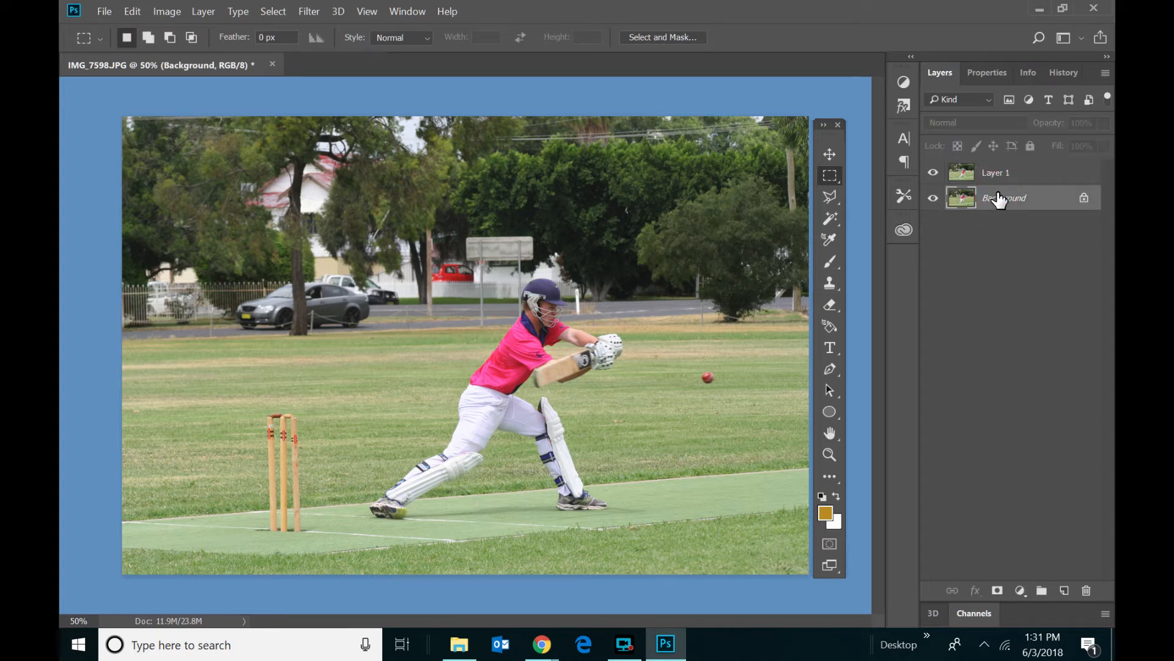
left_click(997, 174)
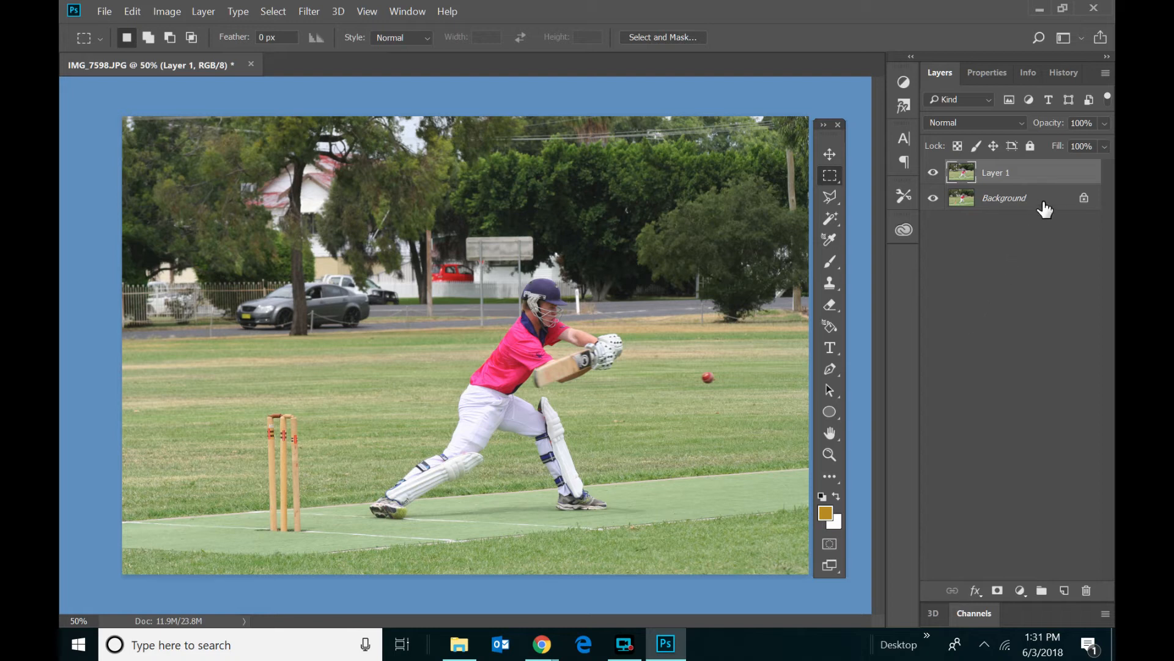
left_click_drag(1049, 204, 1061, 591)
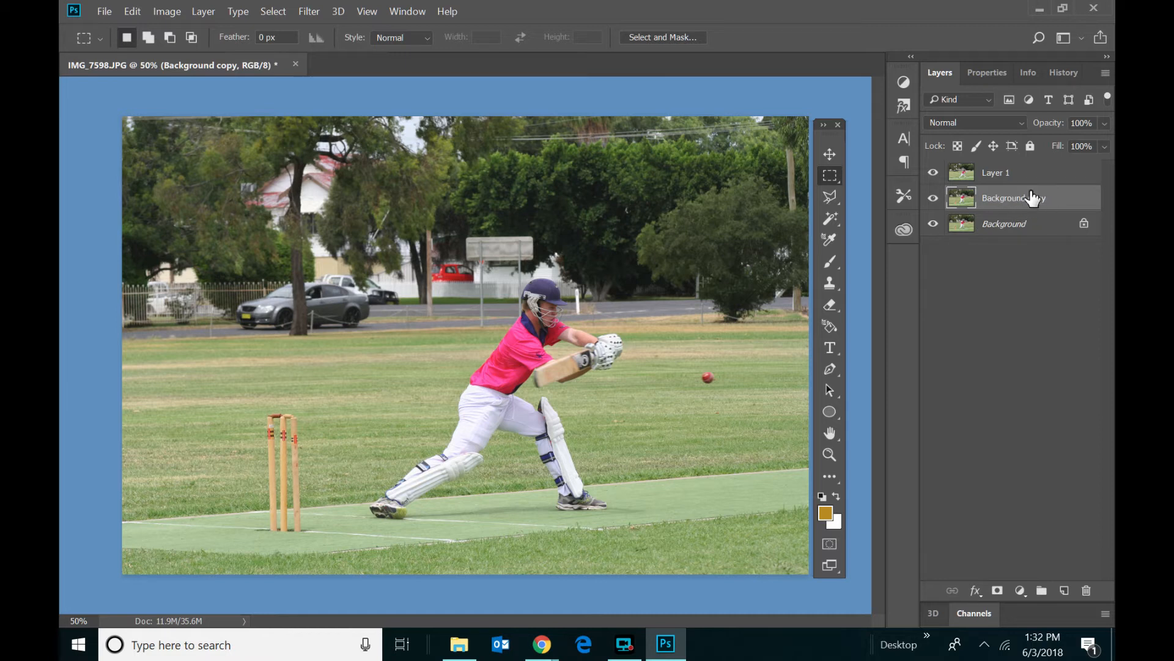
left_click(1036, 225)
left_click_drag(1037, 228, 1087, 590)
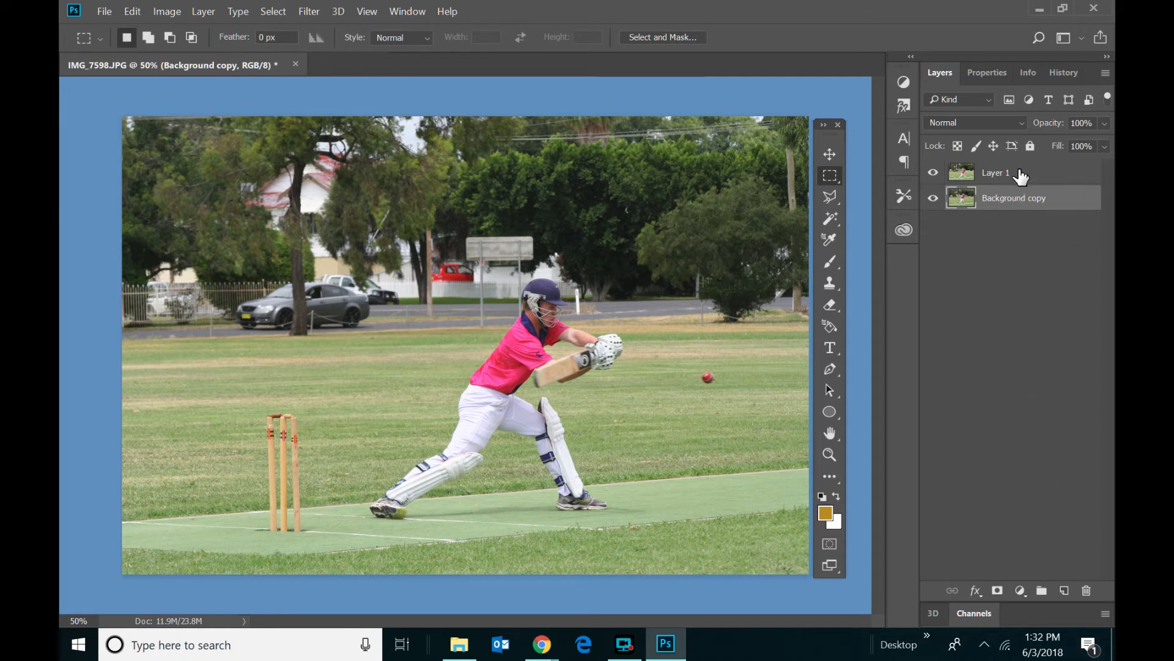
Step: Move the Background copy layer above Layer 1 in the layer stack
left_click(1015, 177)
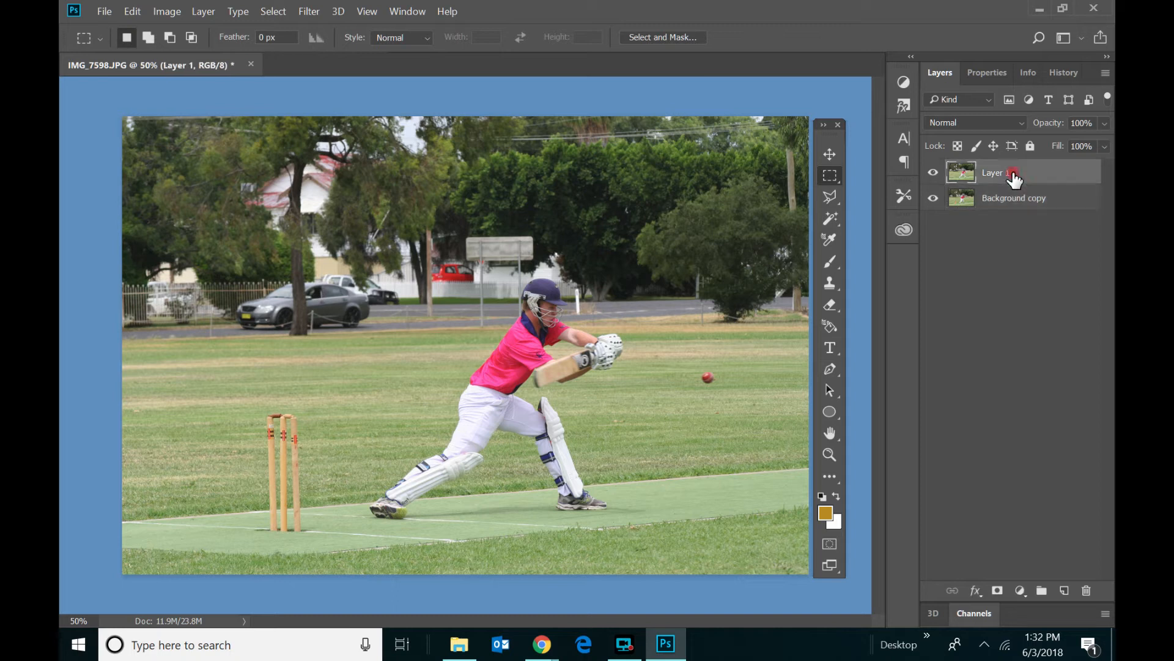
left_click(1013, 206)
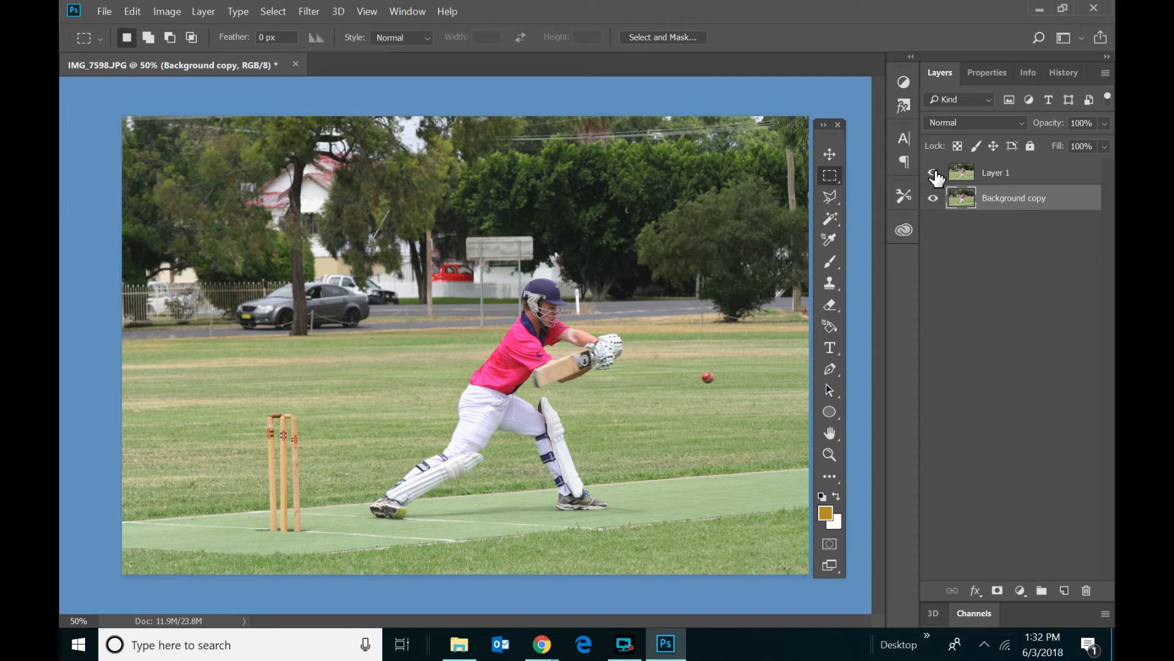
left_click(935, 174)
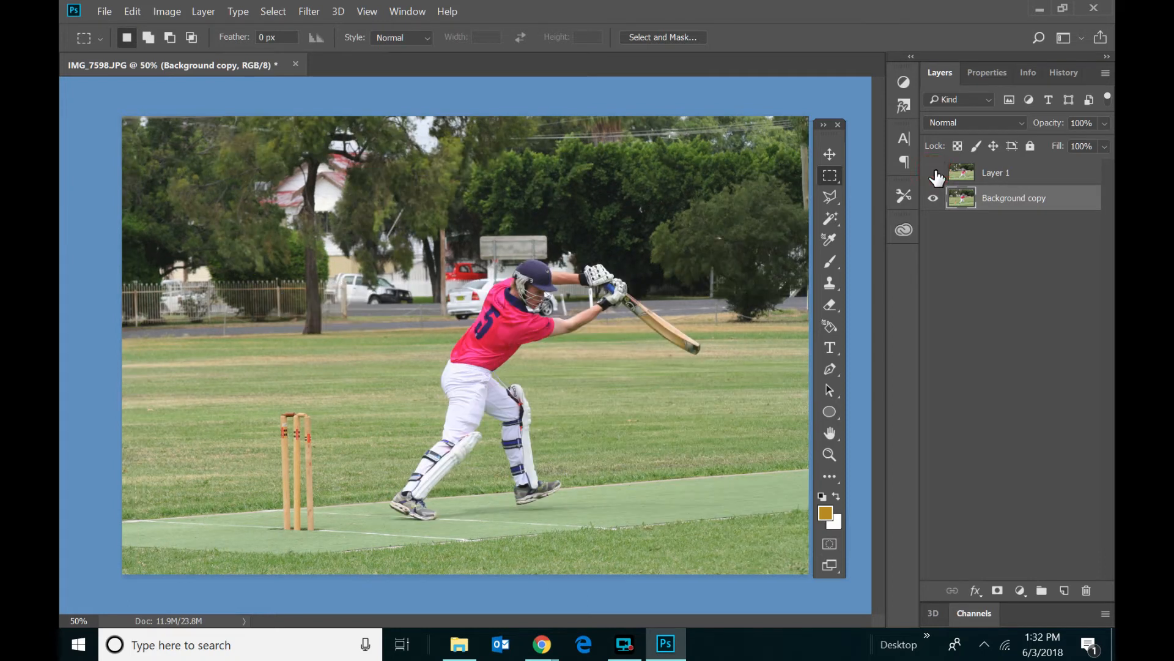
left_click(934, 174)
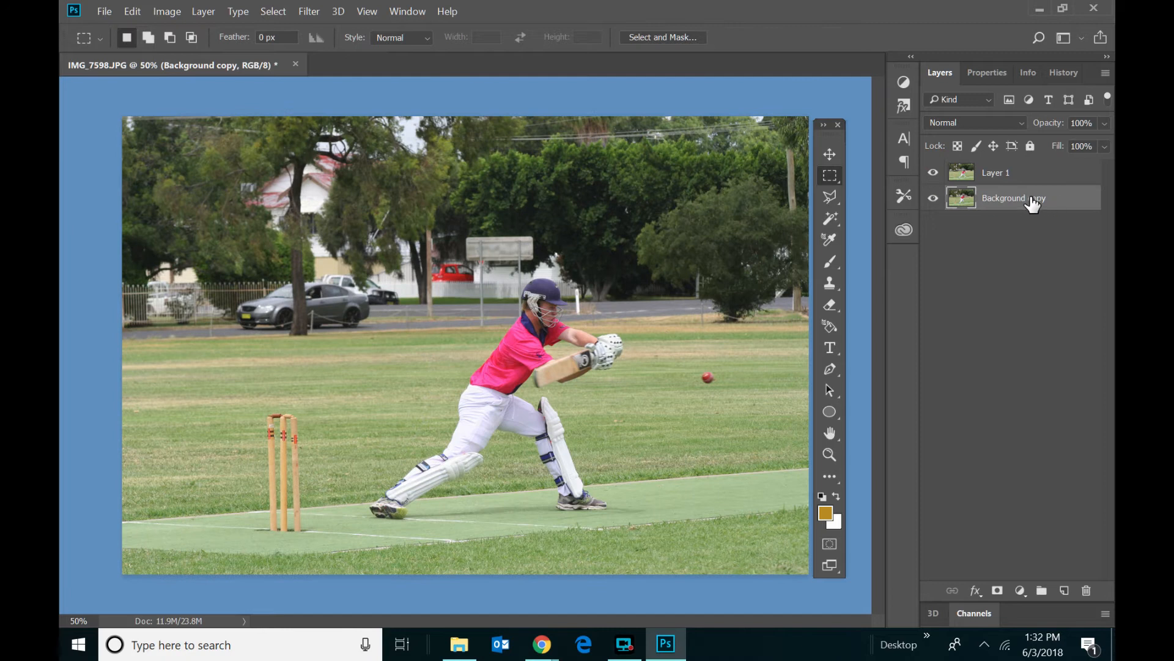
left_click(1032, 202)
left_click(1034, 203)
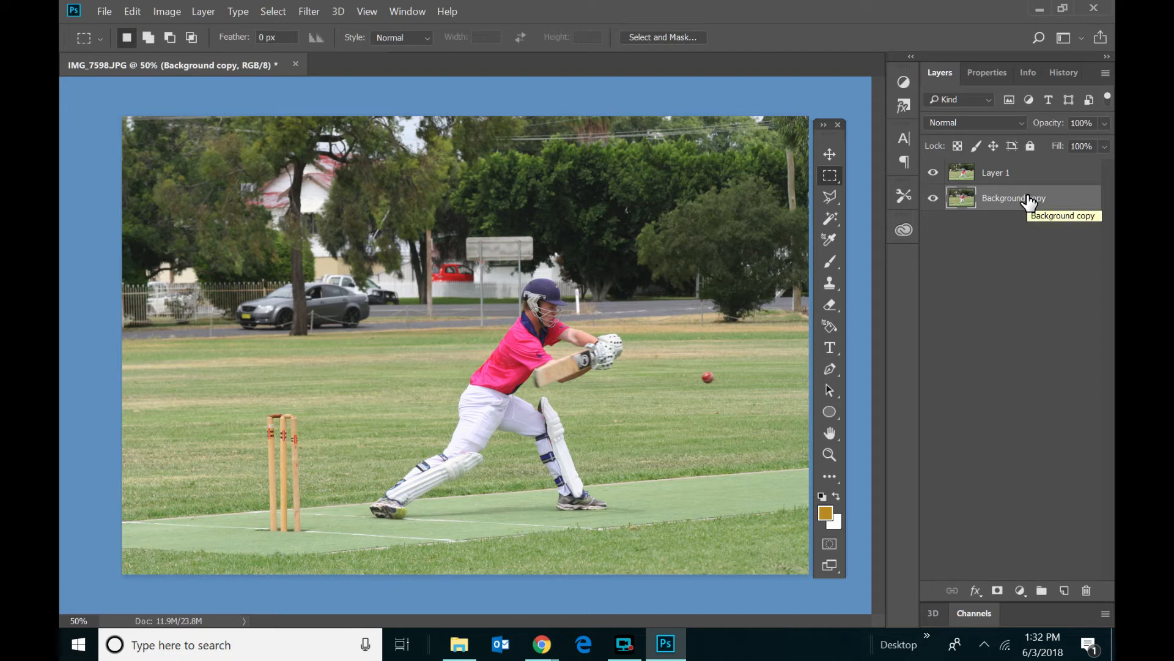
left_click_drag(1030, 203, 1024, 175)
left_click_drag(1023, 161, 1023, 164)
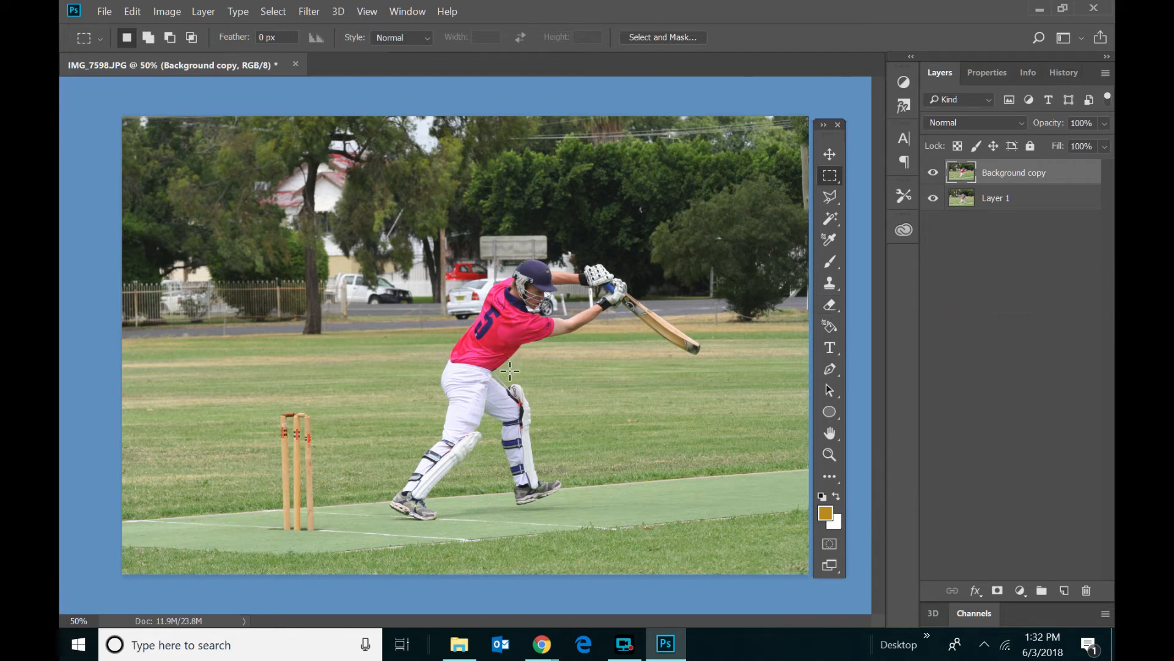
Step: Toggle the visibility of the Background copy layer to compare the two batting photos
left_click(935, 173)
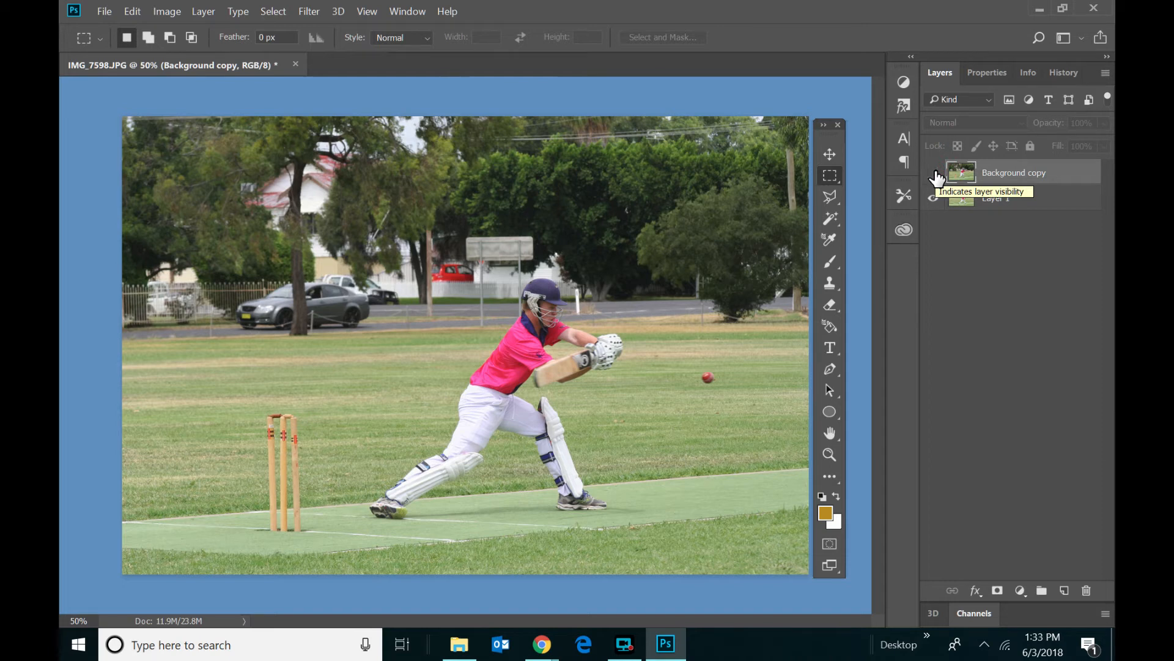
left_click(935, 174)
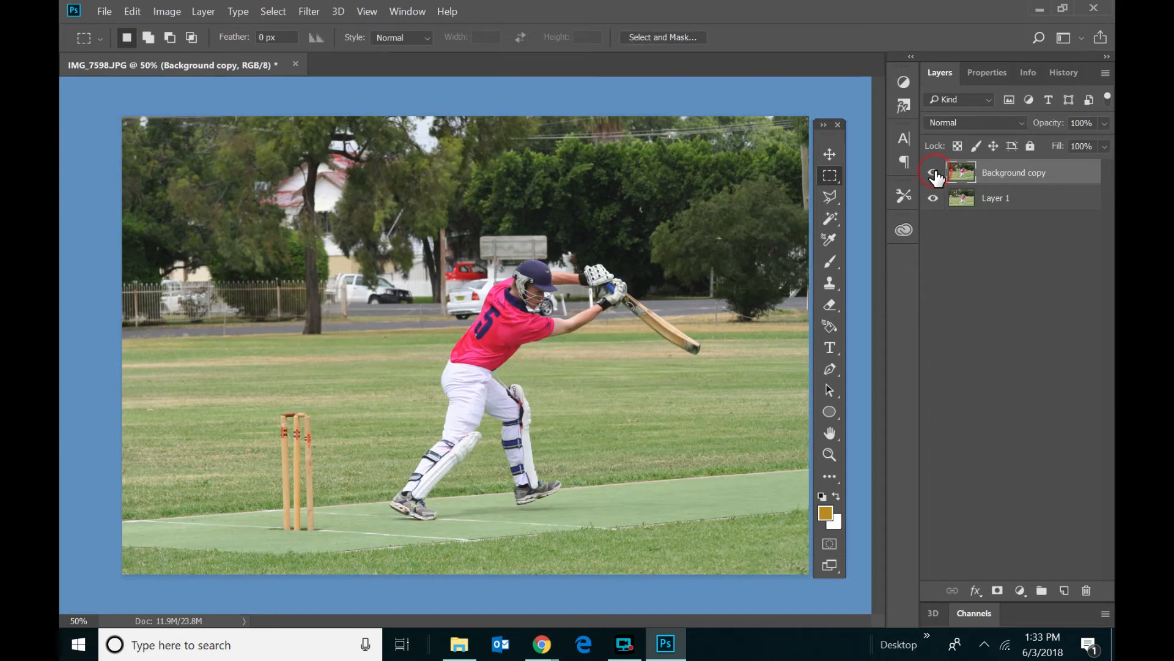
left_click(935, 175)
left_click(935, 174)
left_click(936, 175)
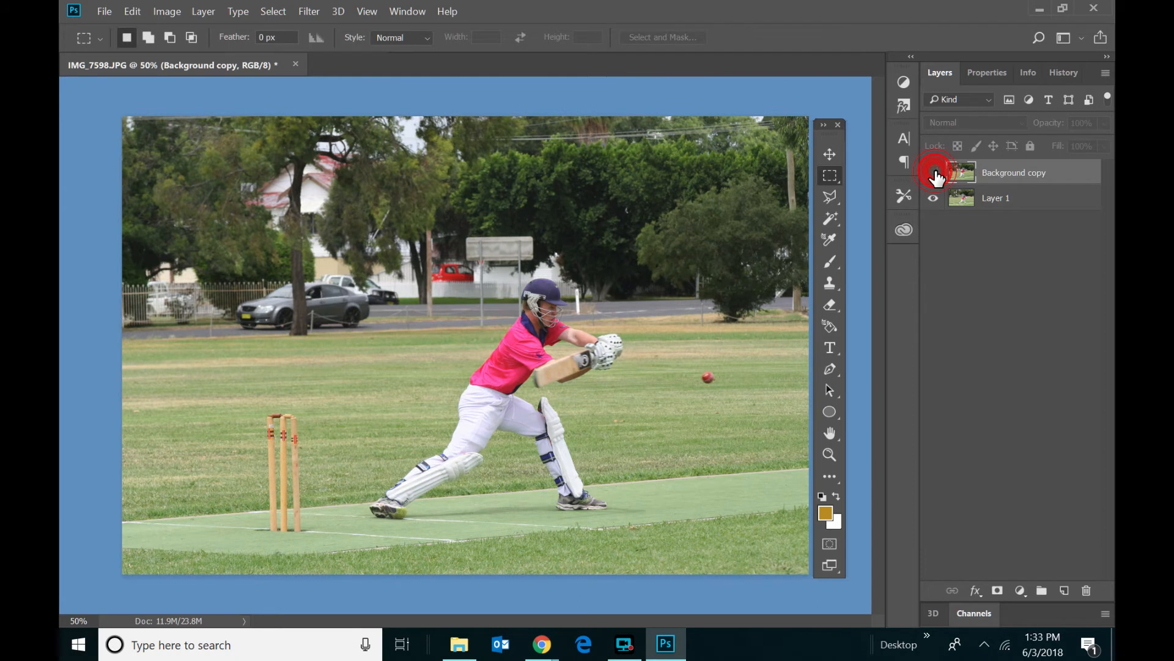
Step: Switch the Background copy layer off and on to compare the two batting poses, leaving it visible
left_click(935, 174)
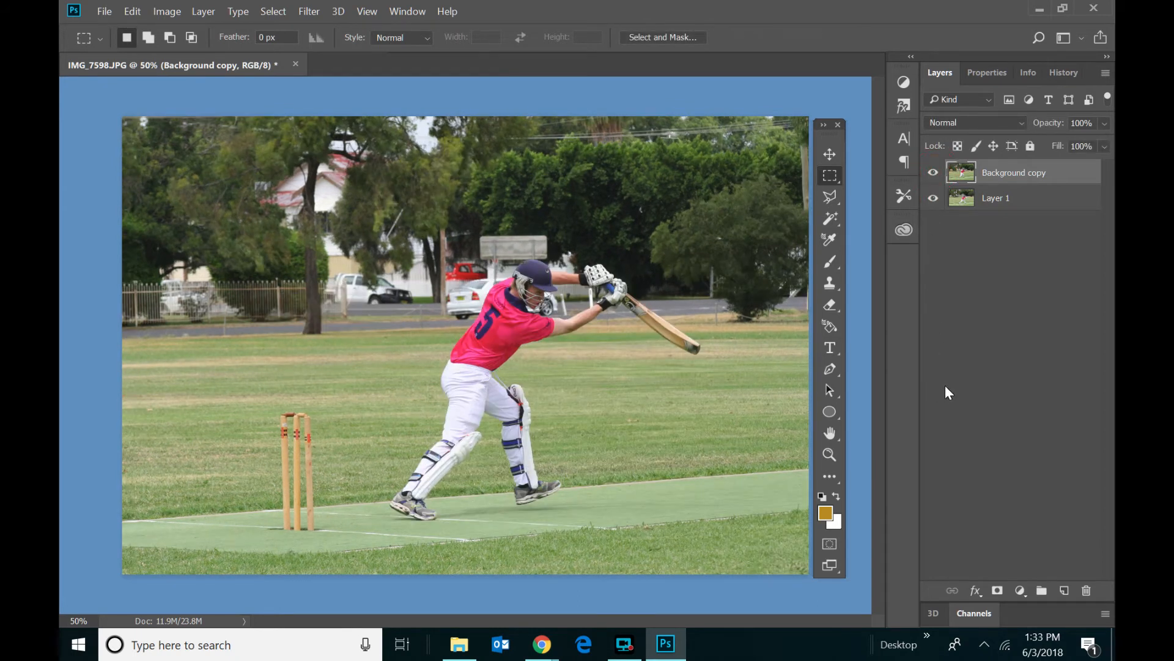
left_click(933, 173)
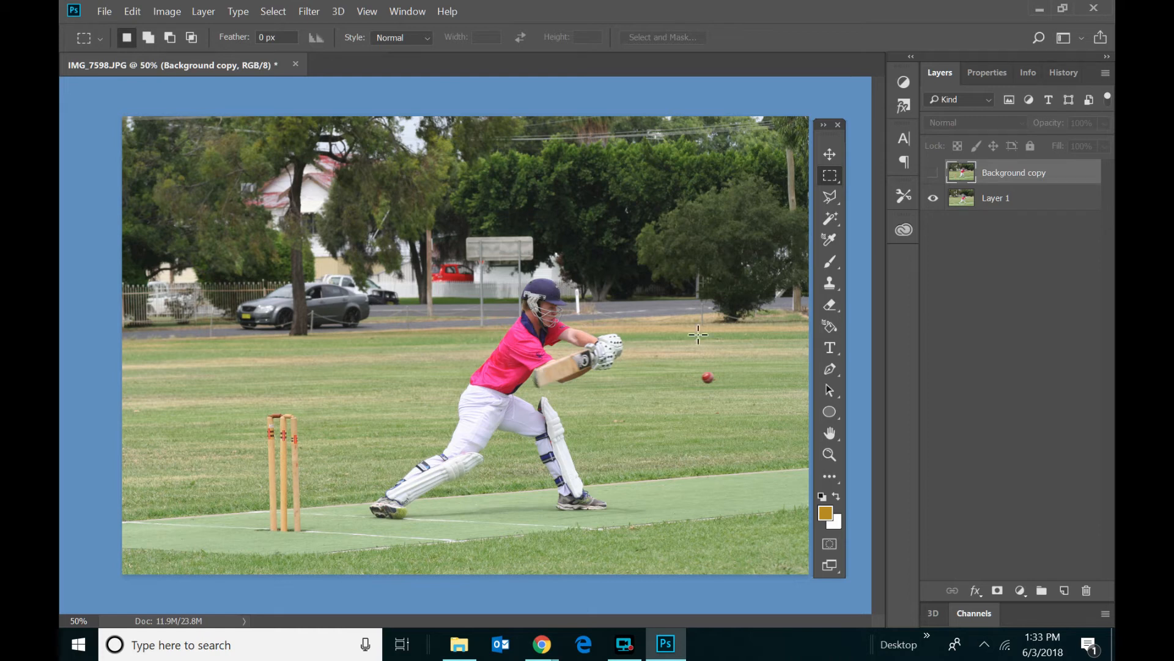
left_click(934, 174)
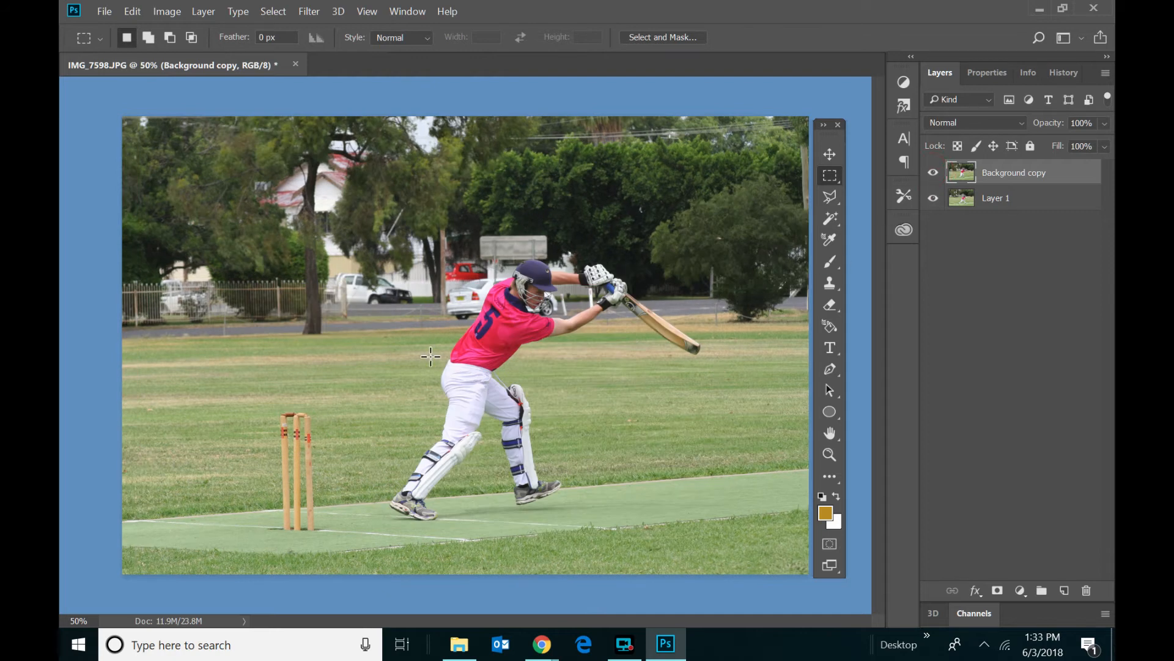
Step: Try erasing the upright batsman from the fully opaque Background copy layer with a 155 px eraser to reveal the batsman on Layer 1
left_click(830, 305)
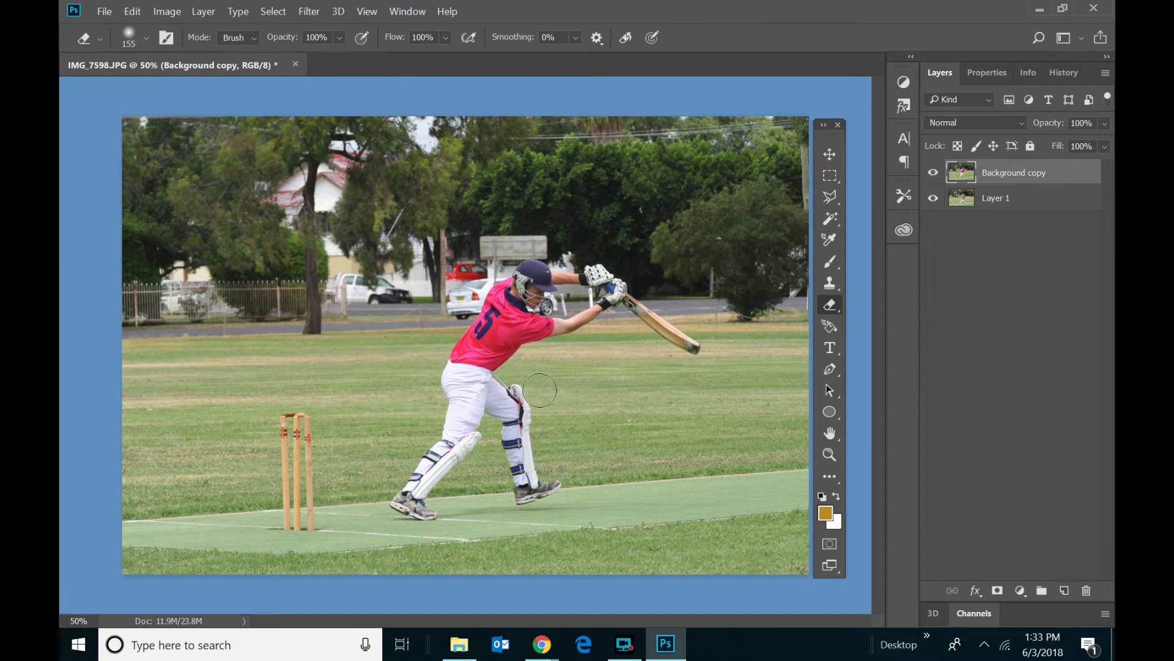
mouse_move(542, 394)
left_mouse_down()
mouse_move(616, 349)
mouse_move(509, 309)
mouse_move(491, 281)
mouse_move(533, 286)
mouse_move(555, 269)
mouse_move(510, 340)
mouse_move(530, 348)
mouse_move(524, 365)
mouse_move(487, 400)
mouse_move(445, 476)
mouse_move(421, 489)
mouse_move(519, 329)
mouse_move(613, 355)
mouse_move(552, 378)
mouse_move(530, 356)
mouse_move(535, 379)
left_mouse_up()
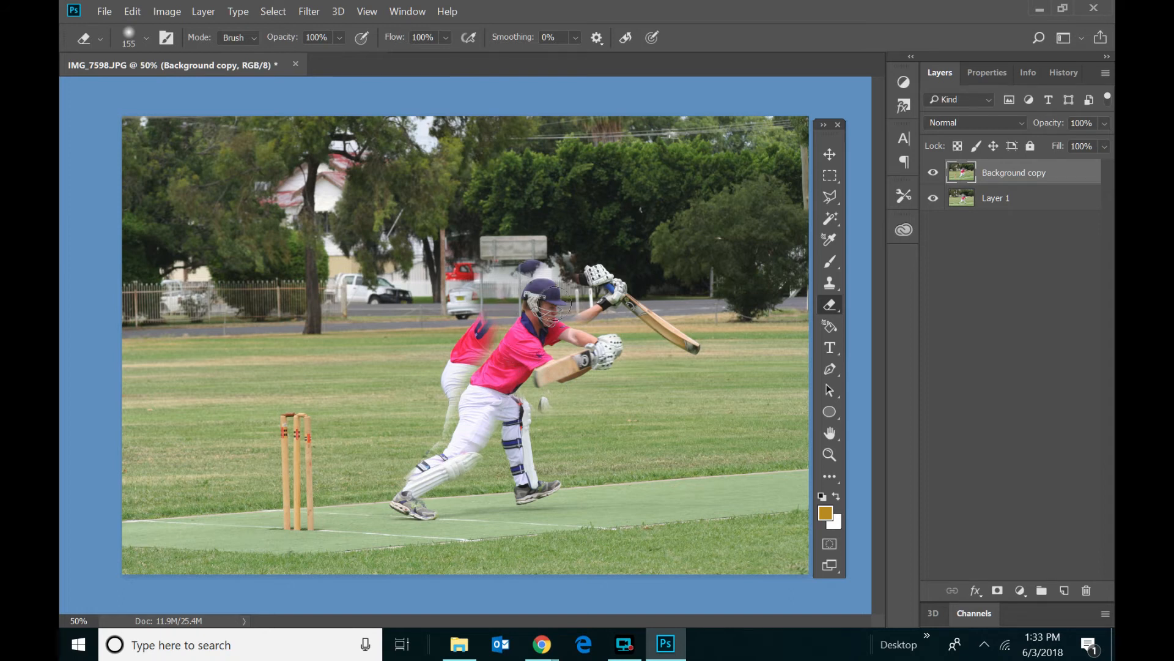
mouse_move(554, 303)
left_mouse_down()
mouse_move(596, 344)
mouse_move(563, 371)
mouse_move(536, 361)
mouse_move(545, 306)
left_mouse_up()
left_click(490, 394)
left_click_drag(419, 490, 407, 503)
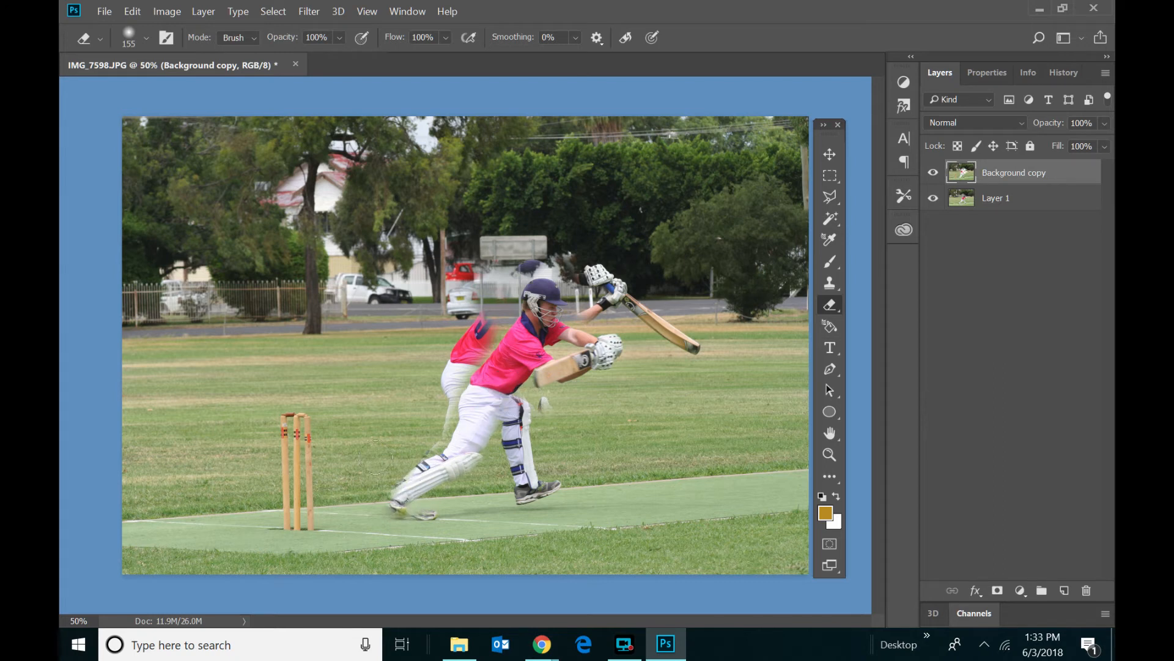
mouse_move(375, 456)
left_mouse_down()
mouse_move(386, 509)
mouse_move(407, 531)
left_mouse_up()
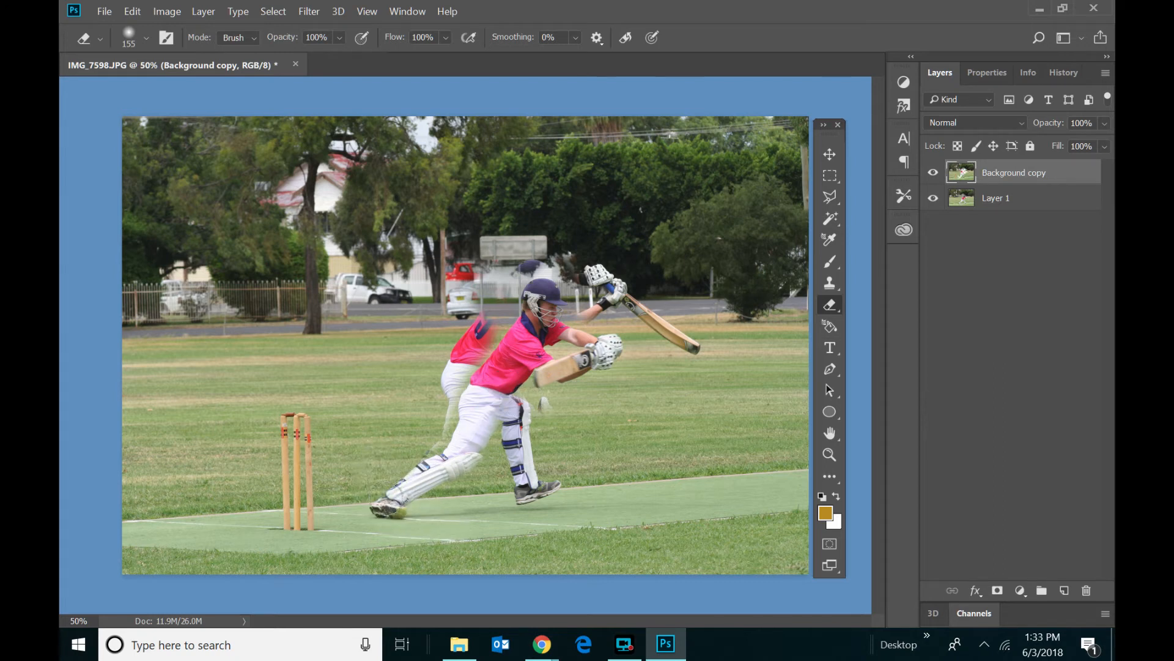
left_click_drag(446, 459, 470, 404)
left_click_drag(569, 296, 581, 308)
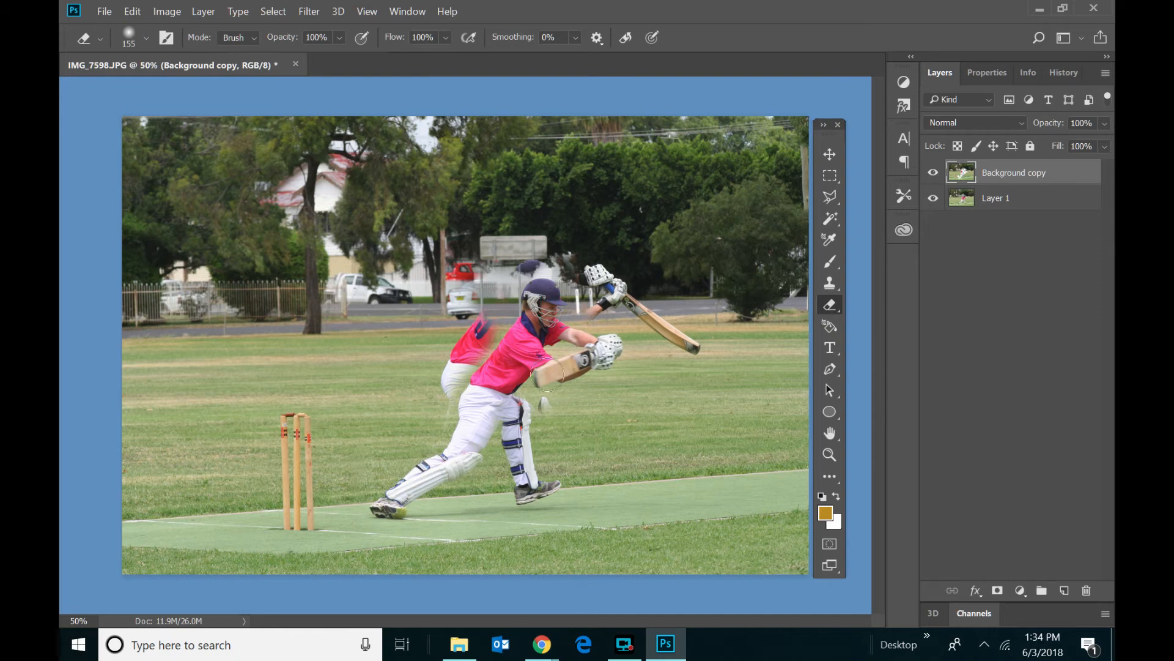
mouse_move(549, 399)
left_mouse_down()
mouse_move(552, 441)
mouse_move(587, 511)
mouse_move(572, 497)
left_mouse_up()
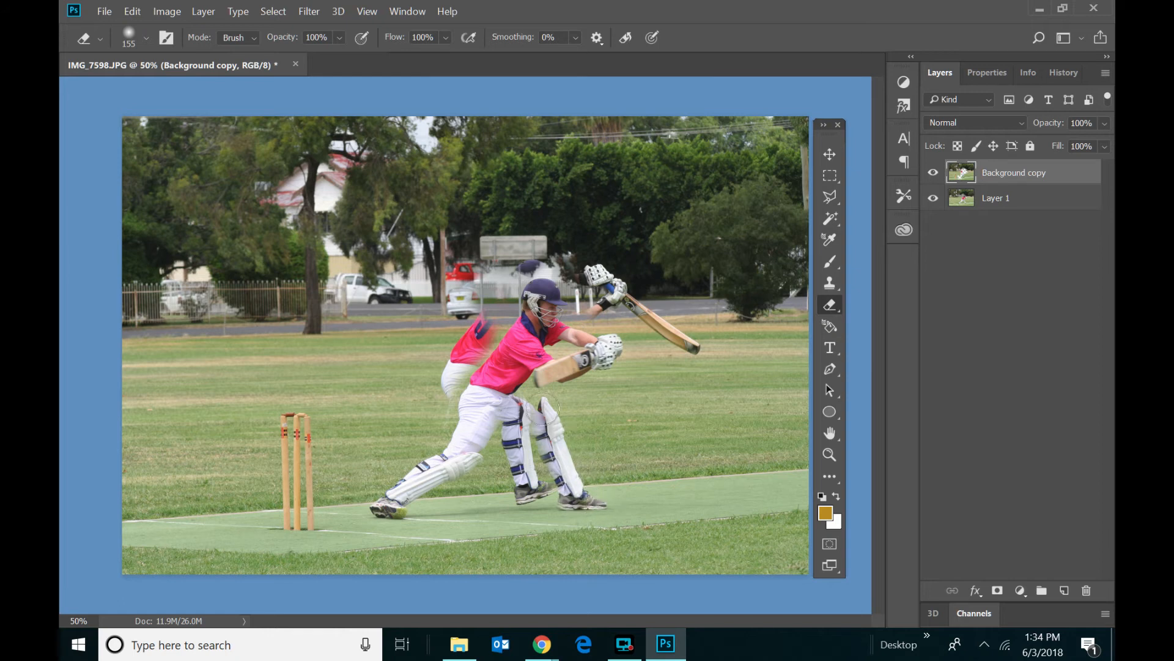
mouse_move(435, 457)
left_mouse_down()
mouse_move(466, 375)
mouse_move(520, 283)
mouse_move(440, 417)
mouse_move(490, 309)
mouse_move(449, 388)
mouse_move(450, 437)
mouse_move(524, 505)
mouse_move(552, 506)
mouse_move(524, 423)
mouse_move(540, 482)
left_mouse_up()
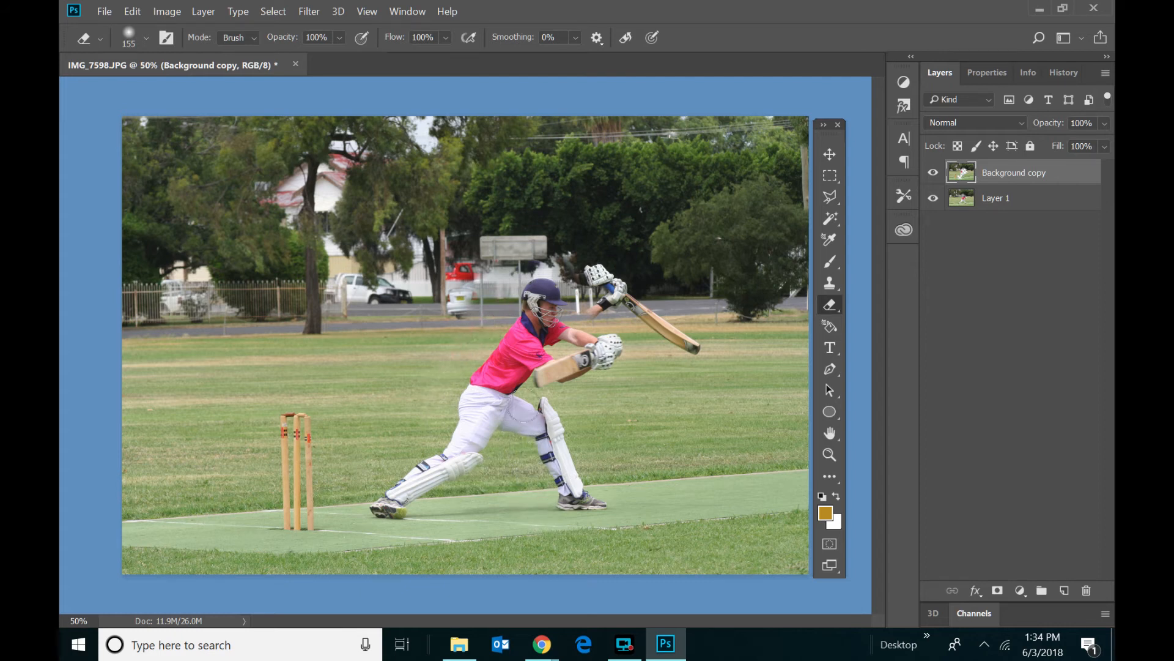
mouse_move(602, 301)
left_mouse_down()
mouse_move(609, 288)
mouse_move(643, 288)
mouse_move(707, 350)
left_mouse_up()
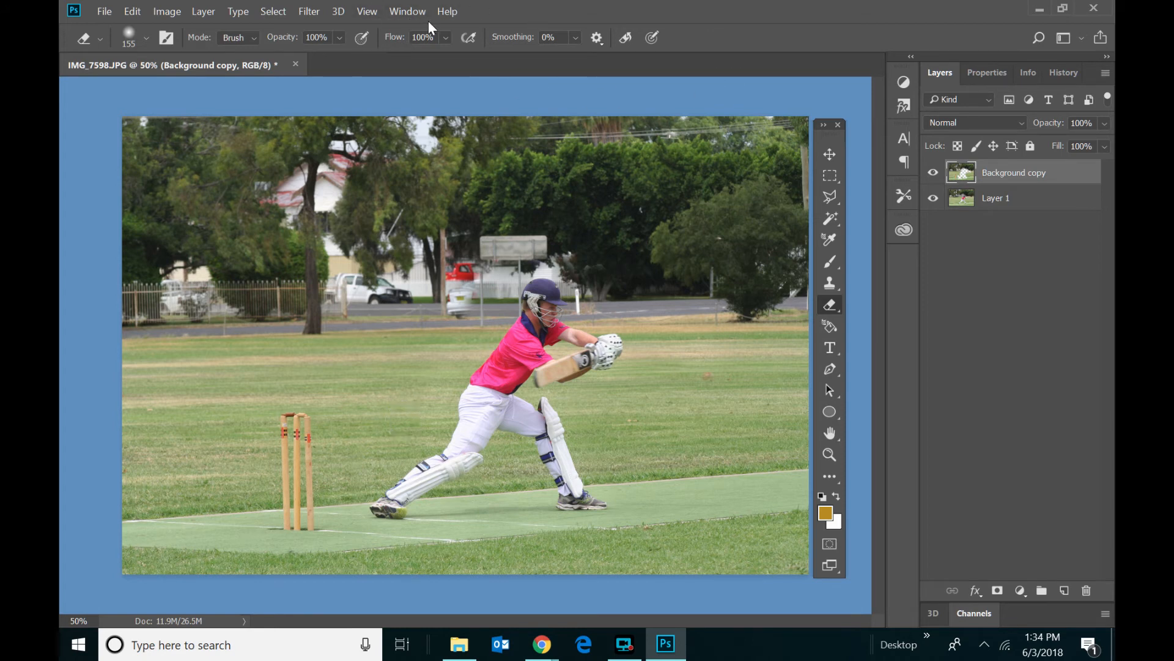
Step: Undo the eraser strokes and the layer reordering by reverting the document history to the Delete Layer state
left_click(408, 12)
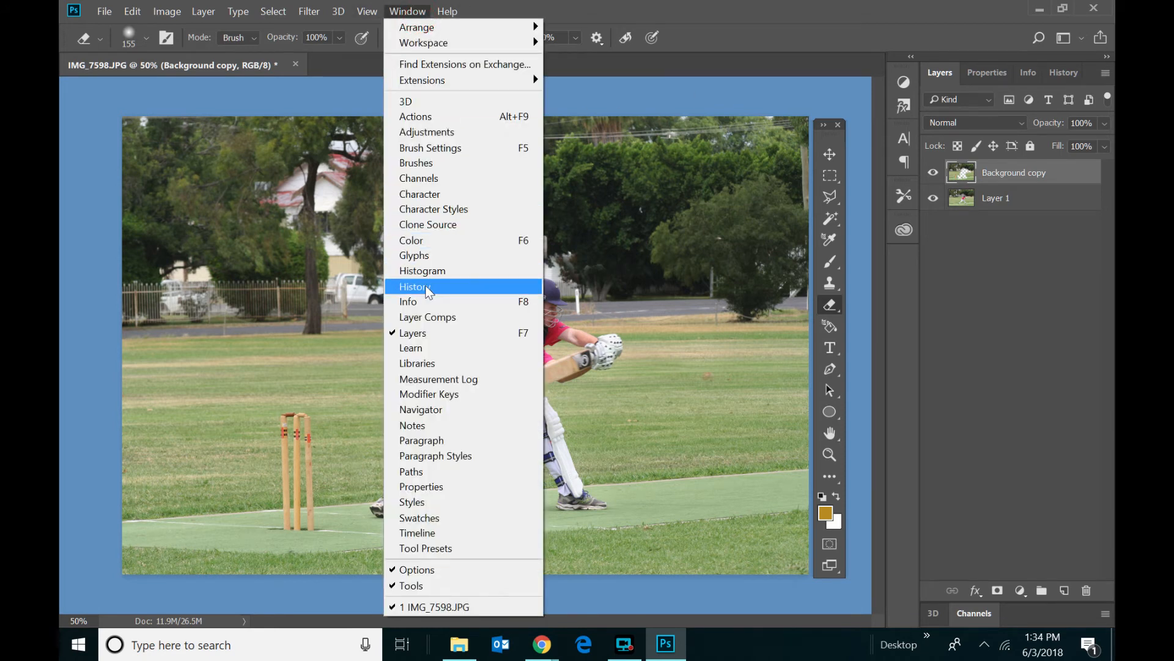
left_click(428, 288)
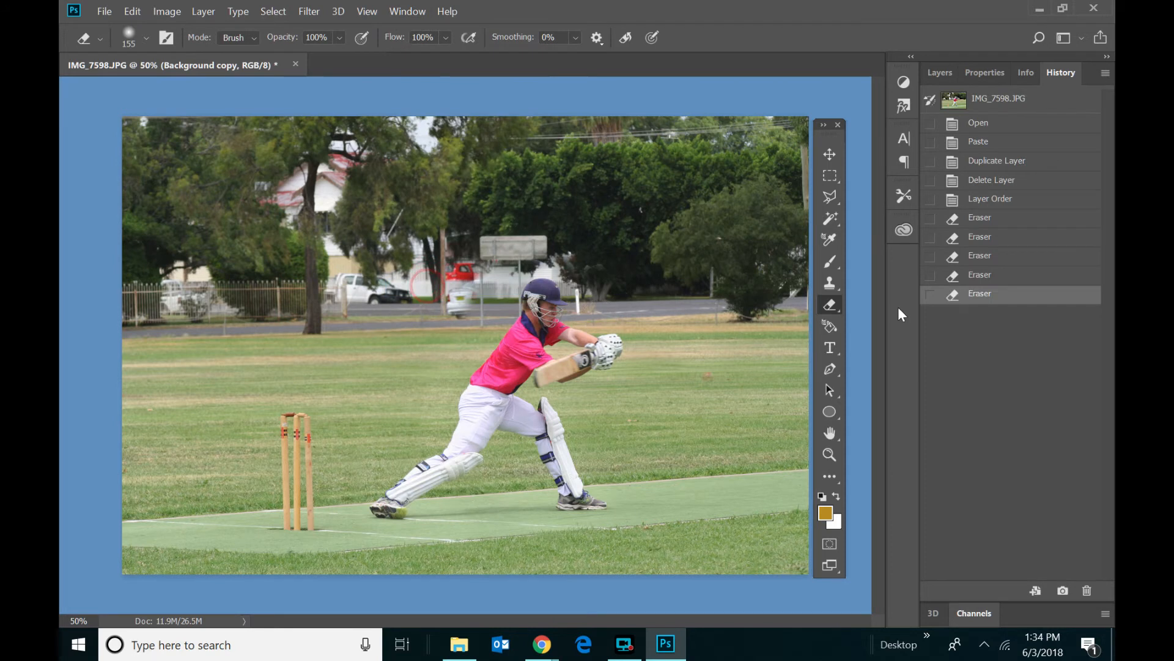
left_click(1000, 265)
left_click(1009, 239)
left_click(1008, 218)
left_click(1008, 199)
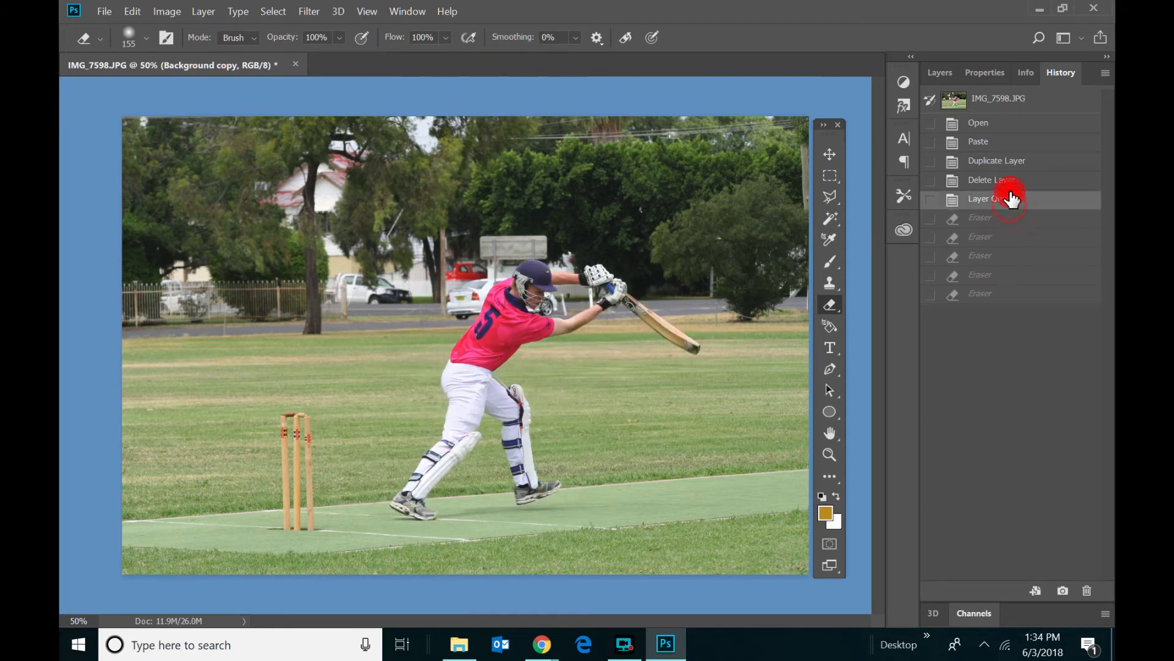
left_click(1022, 179)
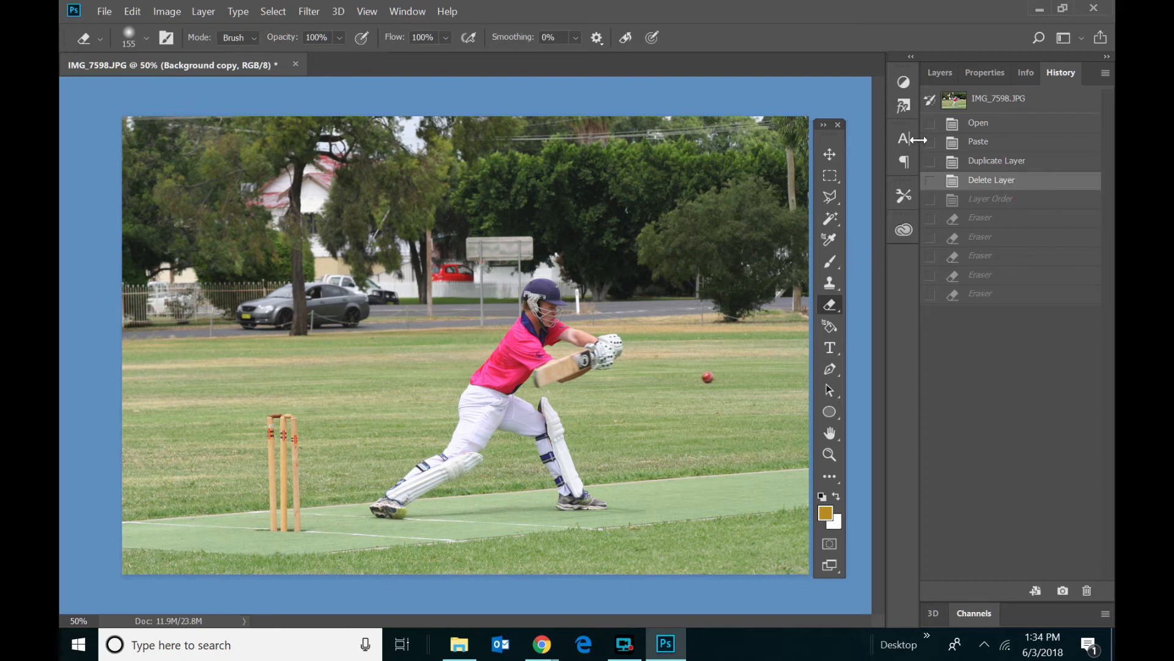
Step: Move the Background copy layer above Layer 1 and set its opacity to 42%
left_click(938, 73)
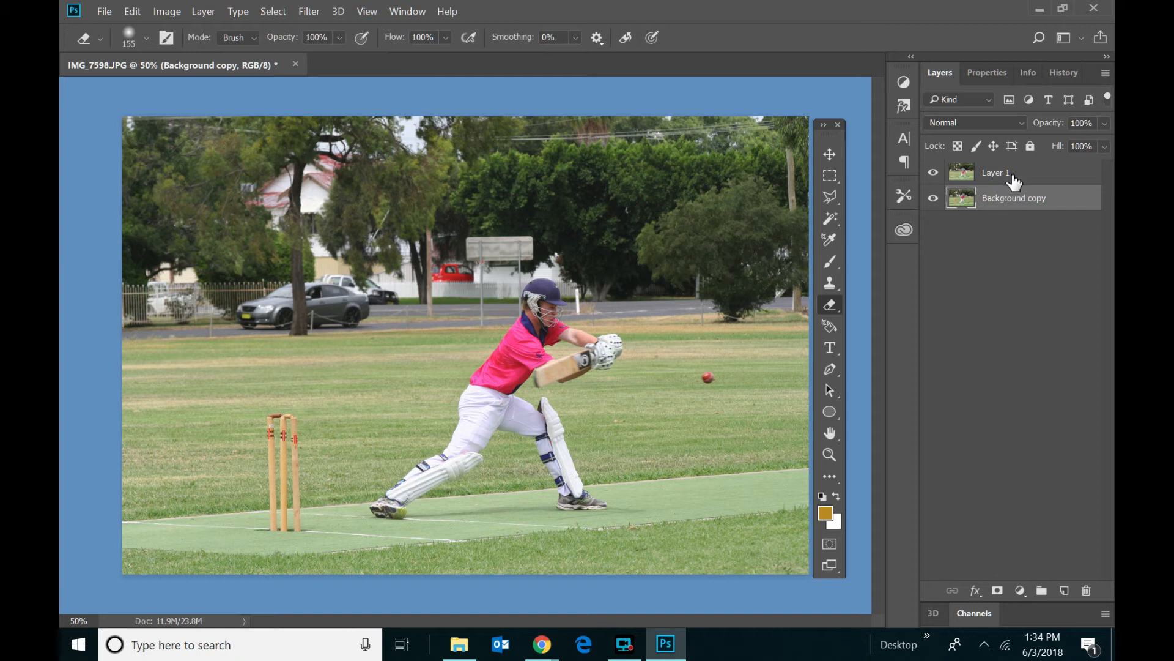
left_click_drag(1020, 201, 1017, 174)
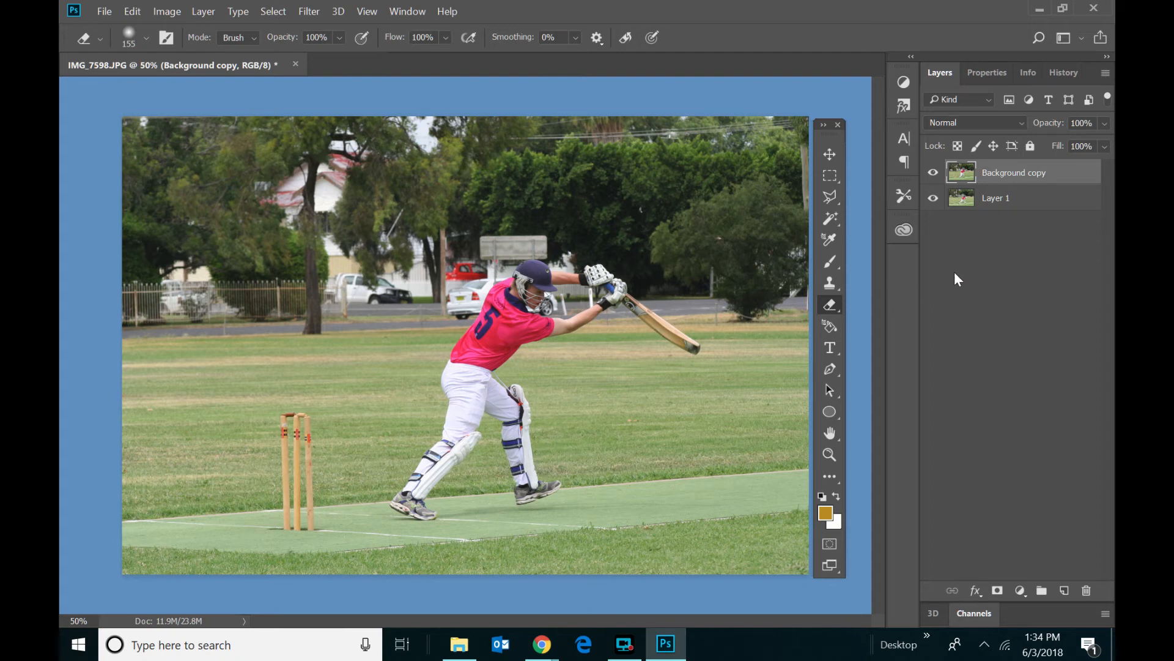
left_click(1105, 124)
left_click_drag(1092, 142, 1059, 142)
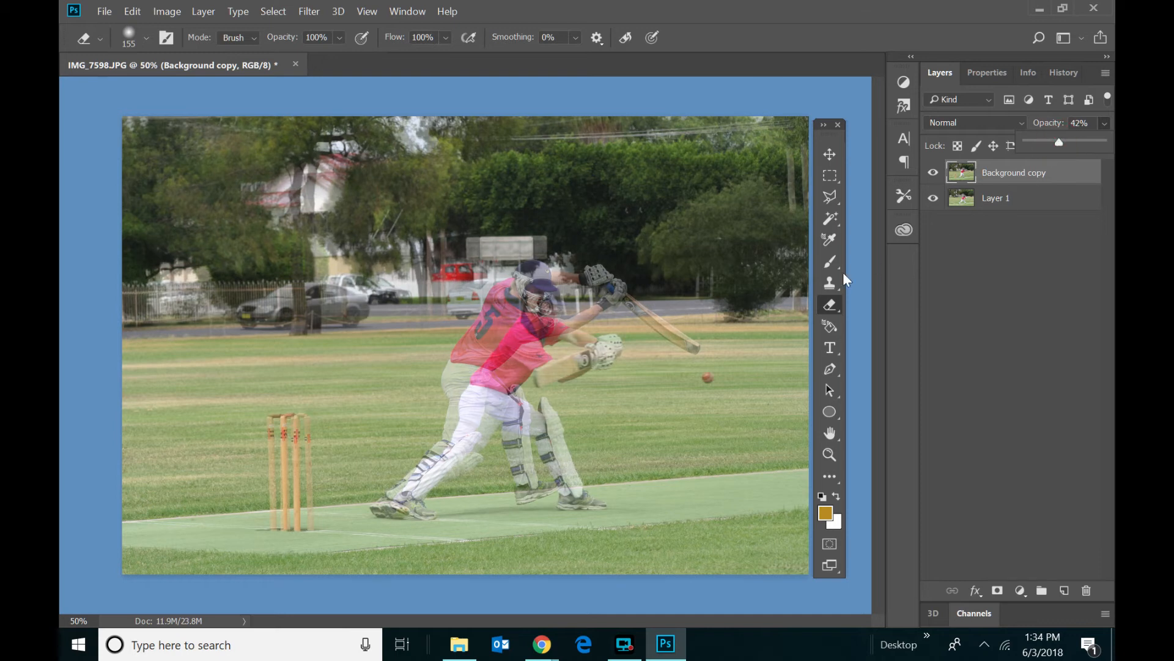
Step: Set the Eraser tool to a Soft Round brush with a size of 66 px
left_click(829, 305)
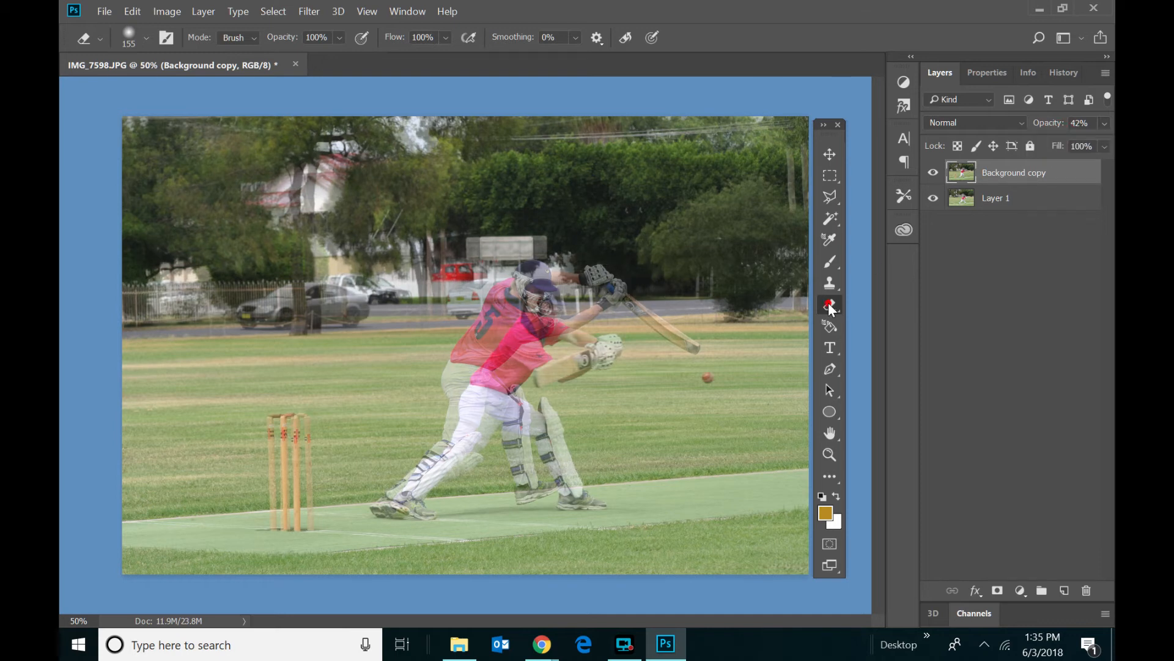
right_click(683, 292)
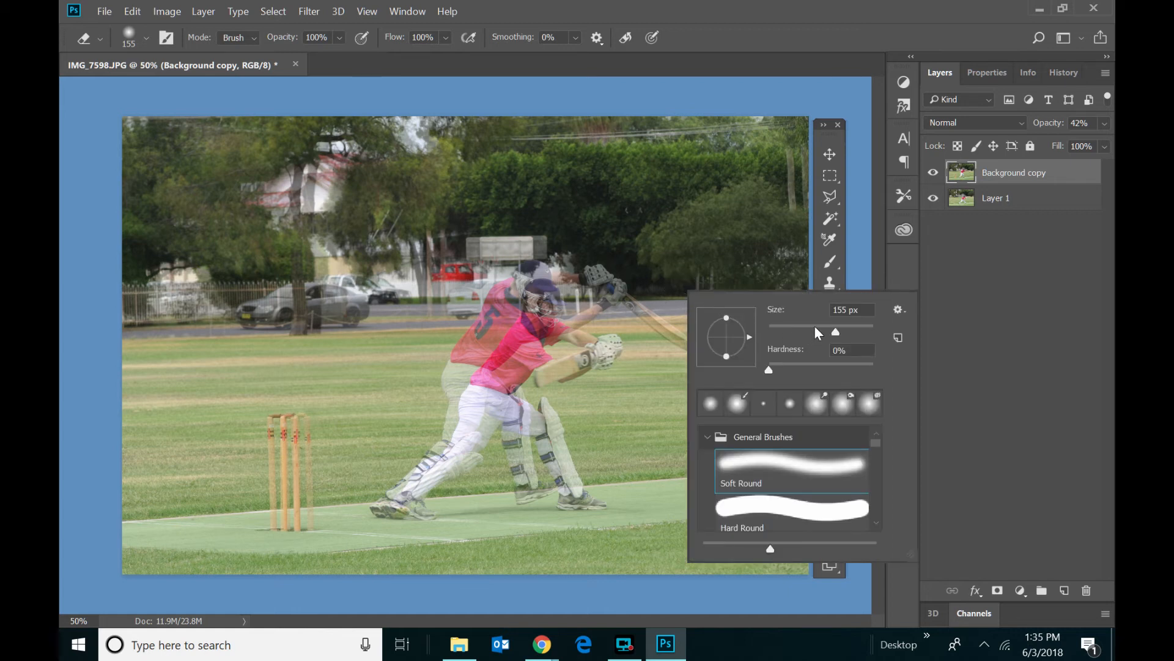
left_click_drag(815, 331, 802, 331)
key("Return")
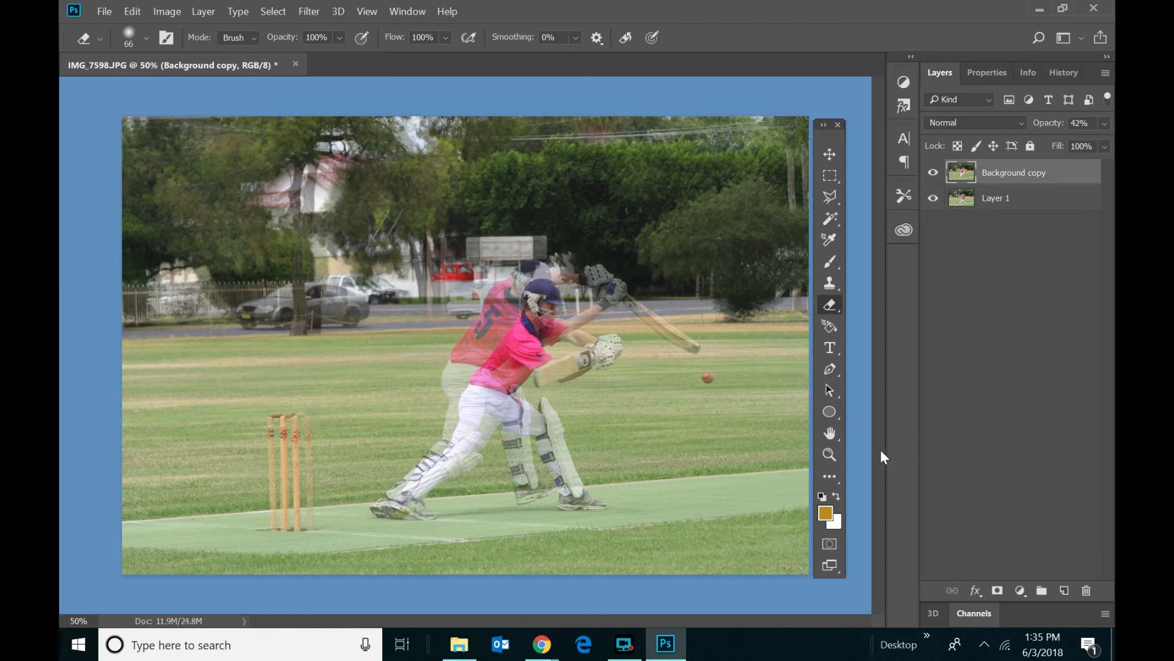
Step: Erase the Background copy layer over the front batsman's helmet, face and neck
left_click(829, 455)
left_click(542, 330)
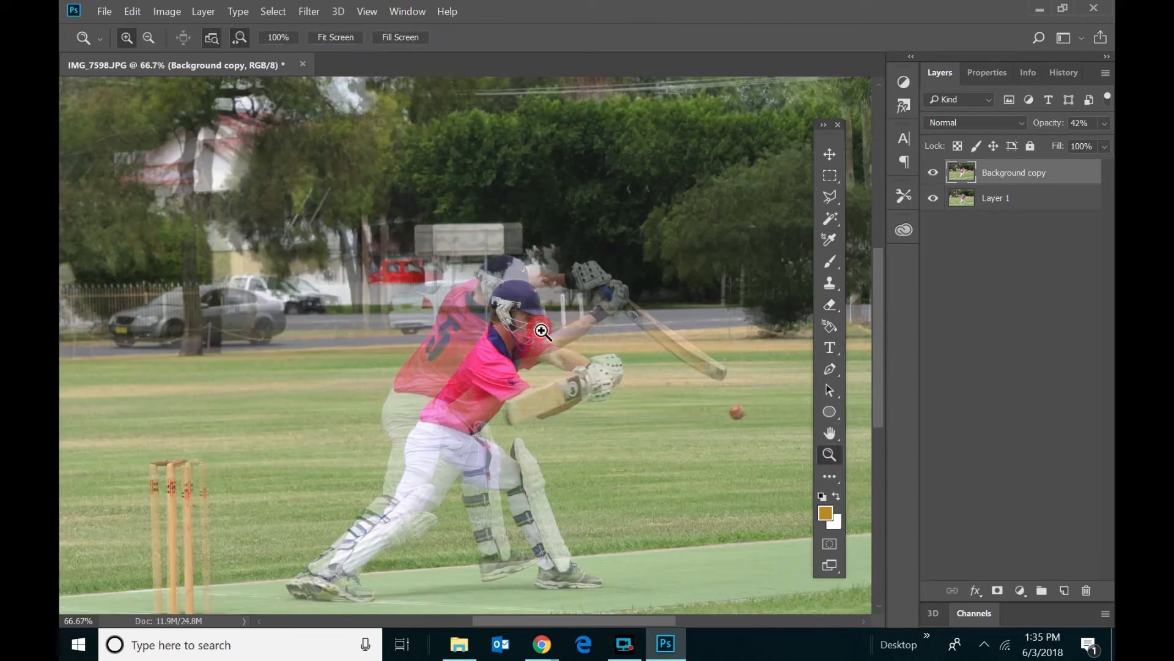
left_click(542, 331)
left_click(485, 337)
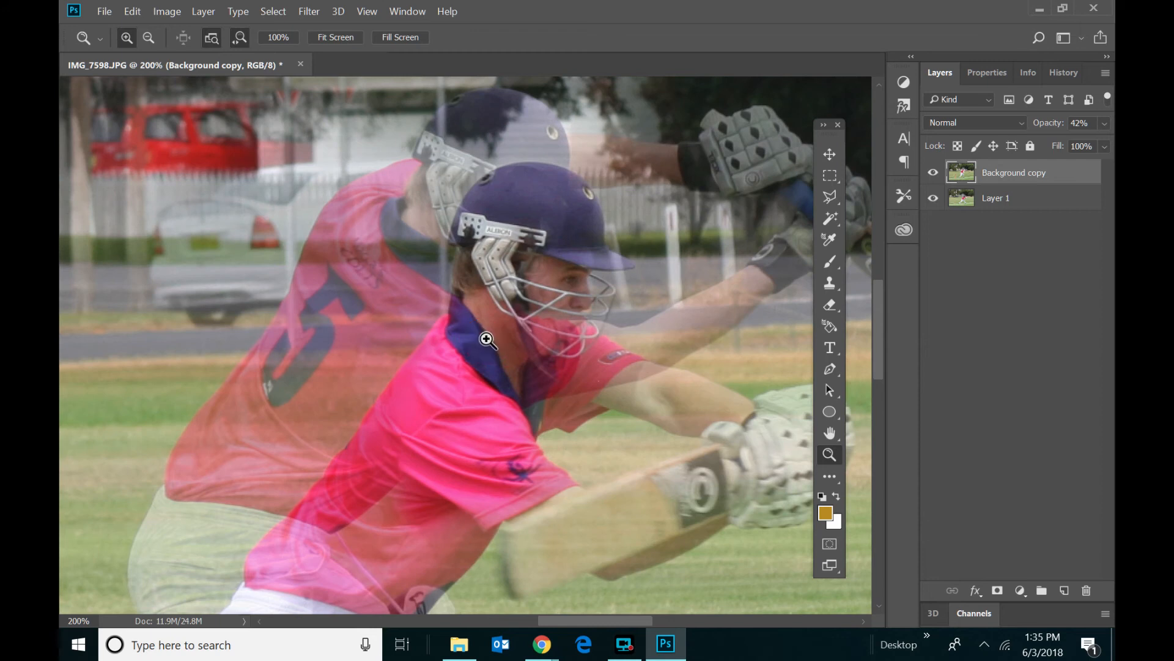
left_click(487, 339)
scroll(630, 244, "up", 1)
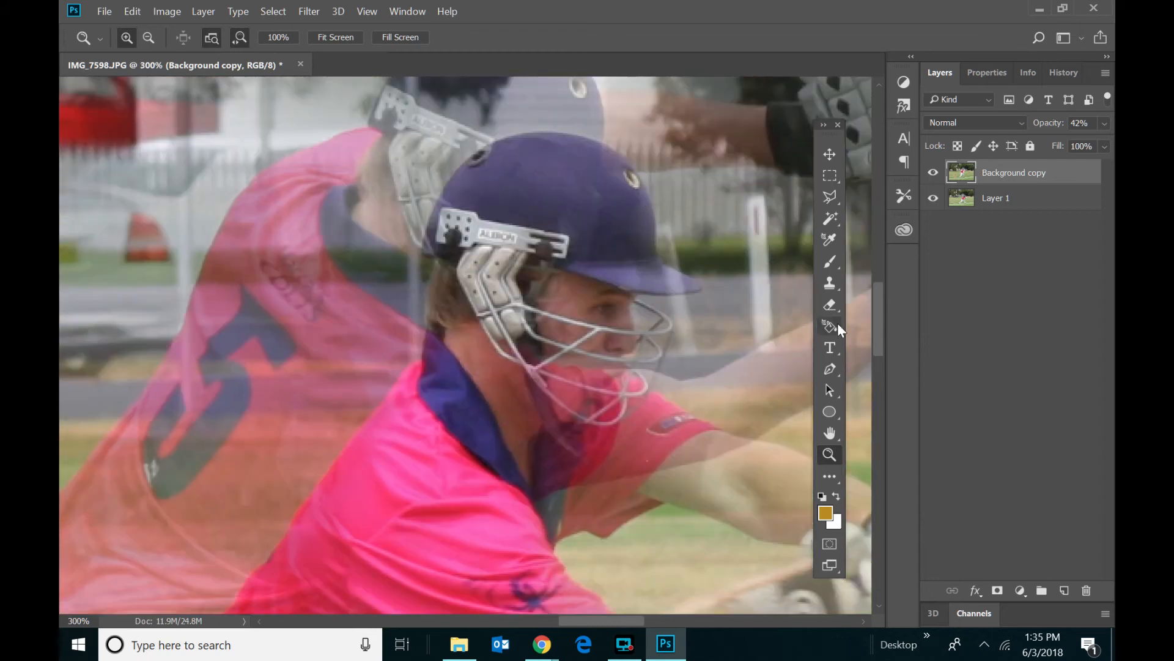
left_click(830, 305)
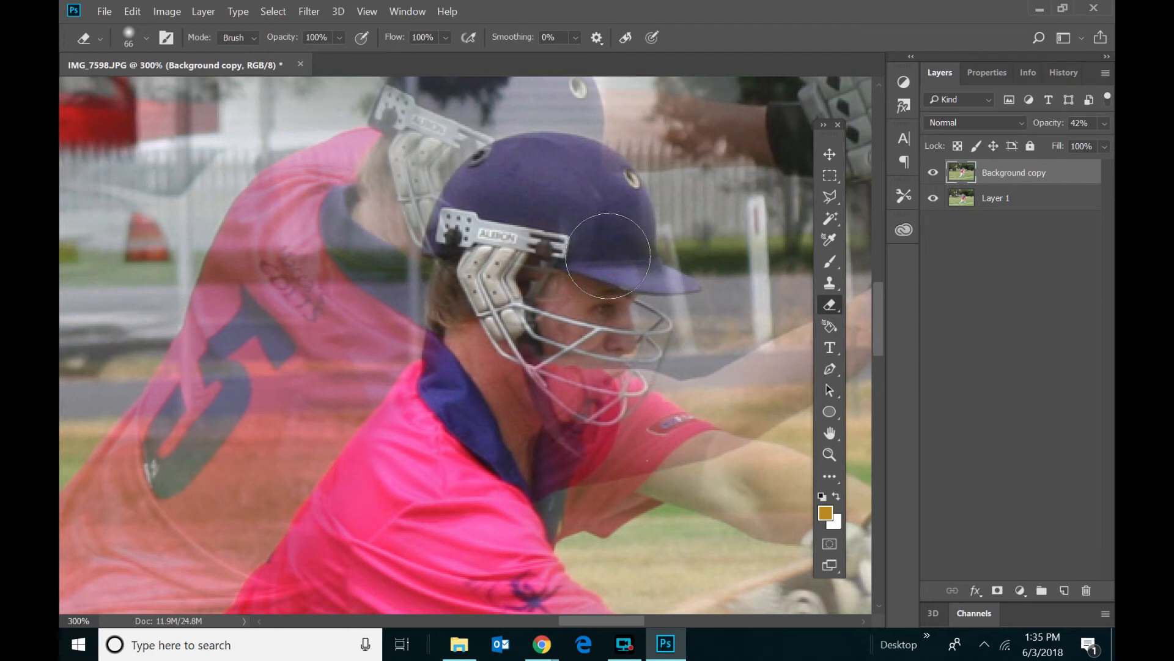
mouse_move(601, 255)
left_mouse_down()
mouse_move(666, 306)
mouse_move(647, 327)
mouse_move(545, 333)
mouse_move(557, 380)
mouse_move(581, 400)
mouse_move(615, 379)
mouse_move(593, 396)
mouse_move(618, 435)
mouse_move(520, 453)
mouse_move(489, 422)
mouse_move(459, 431)
mouse_move(443, 392)
mouse_move(503, 407)
left_mouse_up()
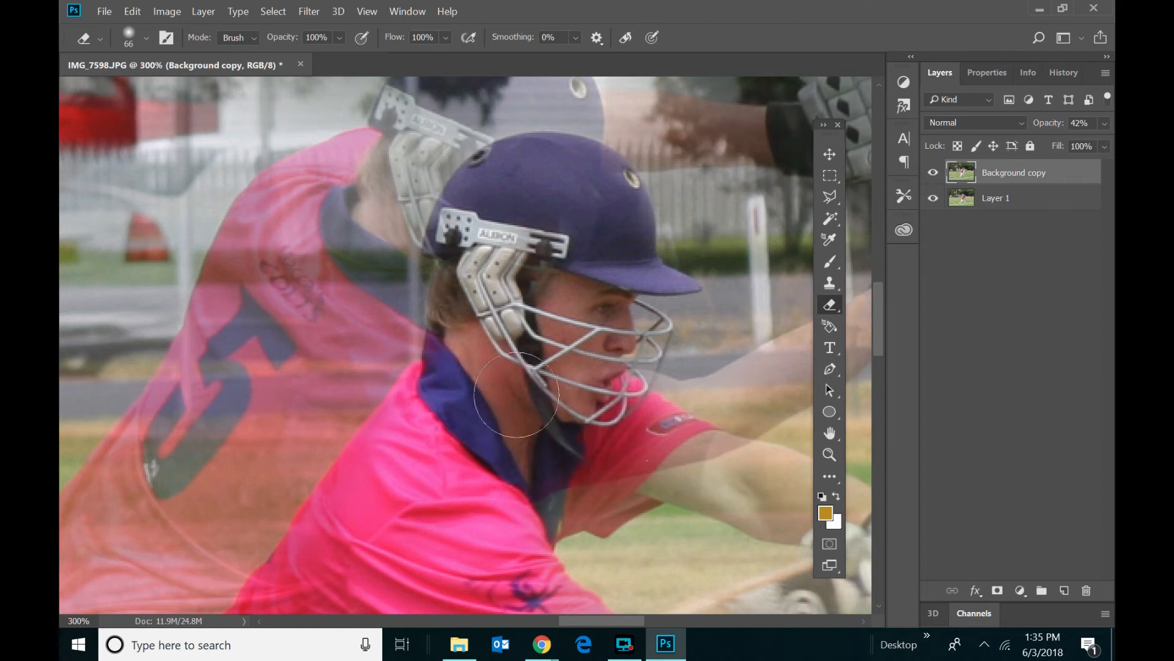
Step: Reduce the eraser size to 31 px and erase Background copy over the front batsman's collar, shoulders and sleeve
right_click(503, 407)
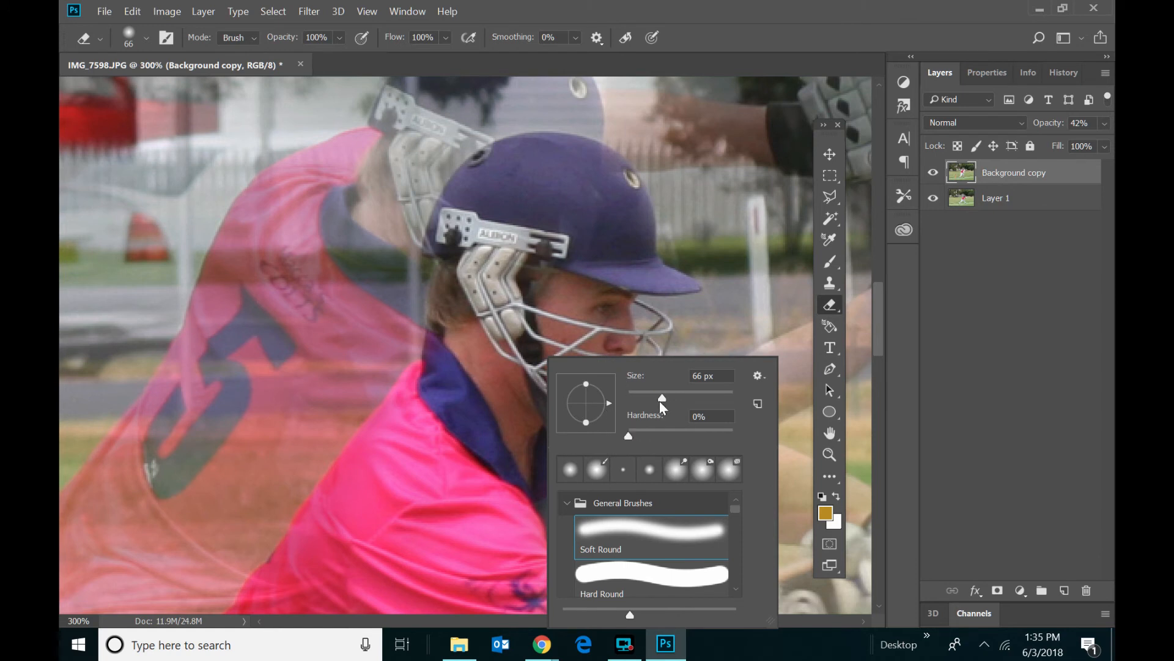
left_click(644, 394)
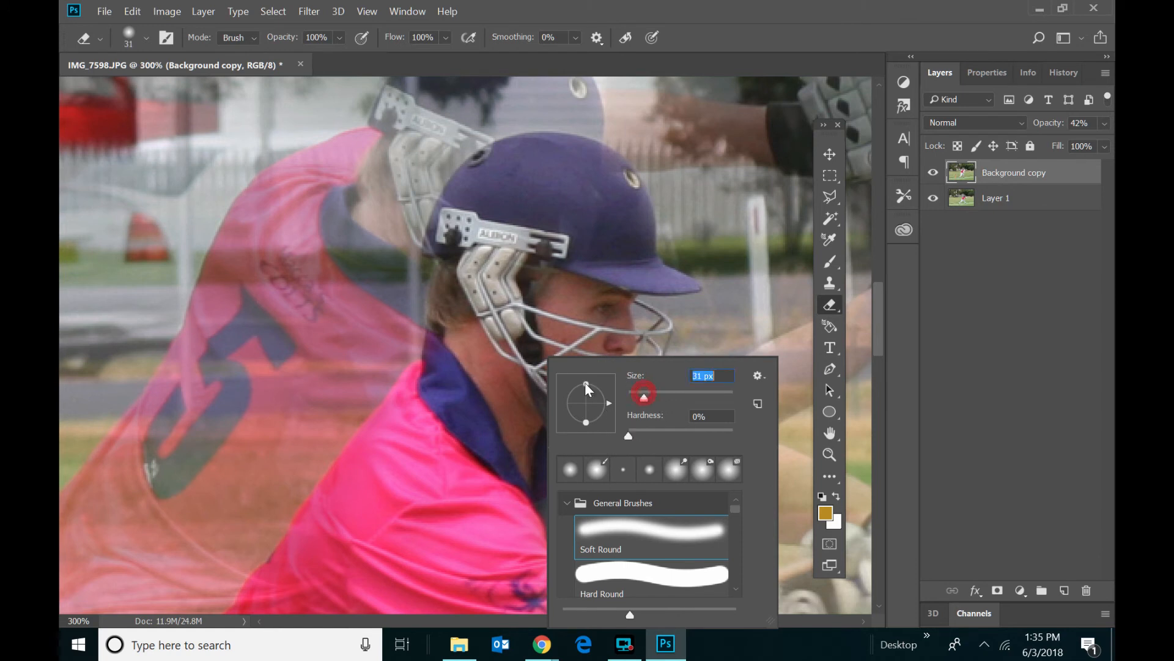
left_click(431, 383)
mouse_move(428, 382)
left_mouse_down()
mouse_move(308, 526)
mouse_move(263, 603)
left_mouse_up()
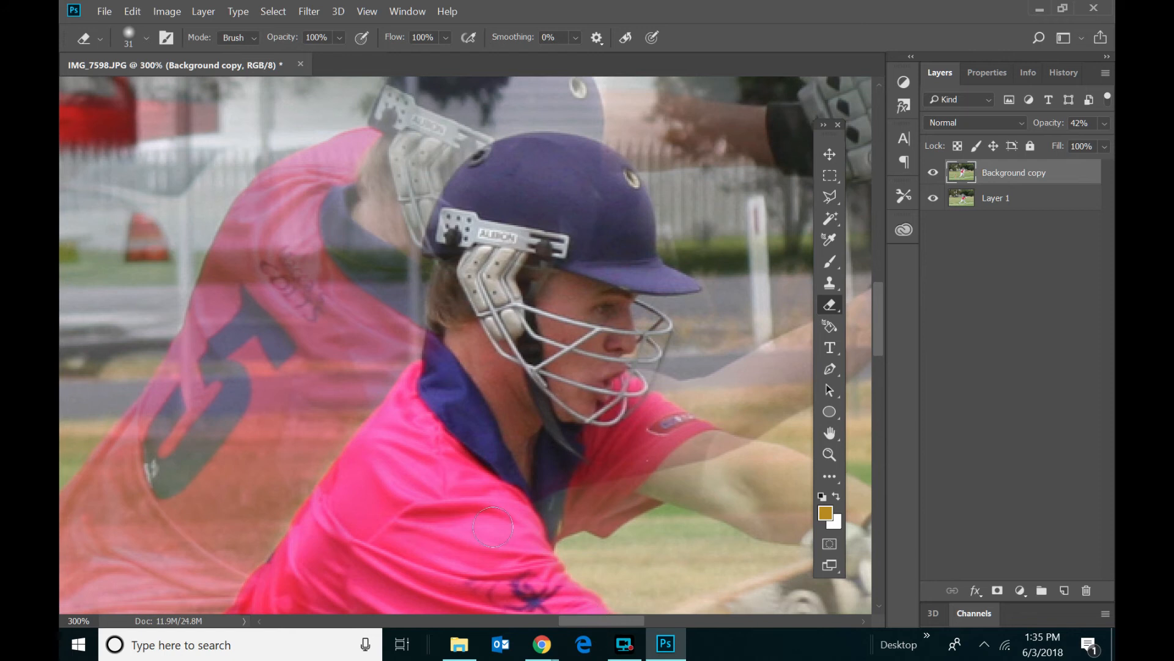
mouse_move(556, 507)
left_mouse_down()
mouse_move(575, 500)
mouse_move(552, 521)
mouse_move(623, 505)
mouse_move(705, 450)
mouse_move(708, 439)
mouse_move(670, 427)
left_mouse_up()
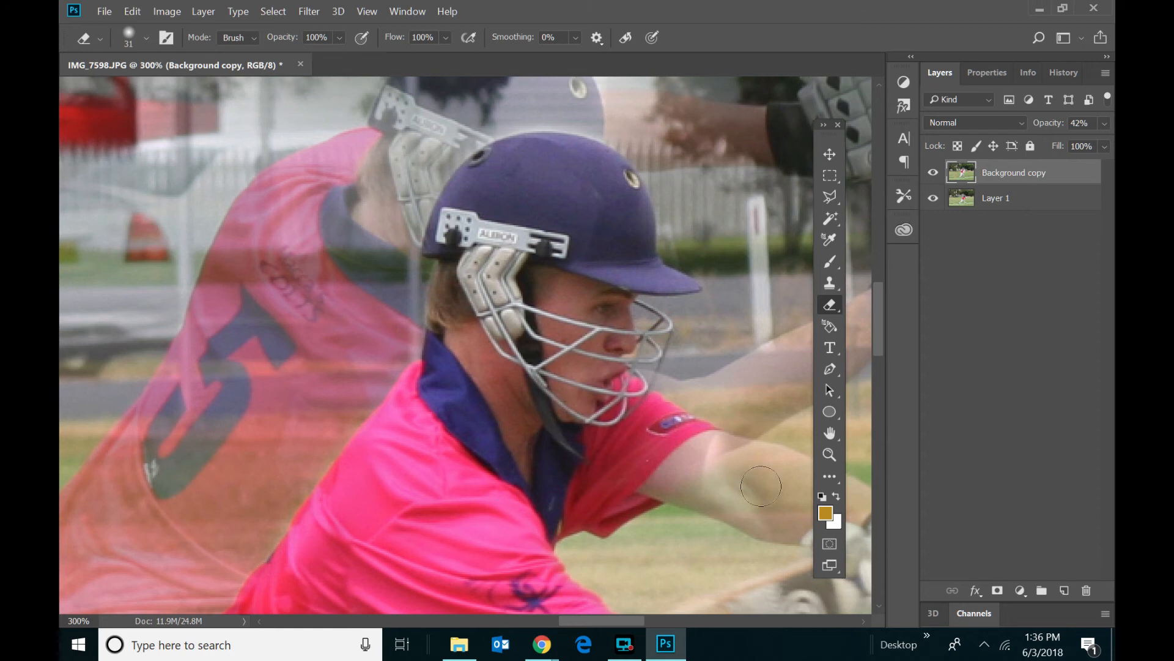
Step: Erase the Background copy layer over the front batsman's forearm and the upper part of his batting gloves
mouse_move(795, 473)
left_mouse_down()
mouse_move(681, 453)
mouse_move(724, 494)
mouse_move(786, 508)
mouse_move(788, 546)
mouse_move(743, 528)
left_mouse_up()
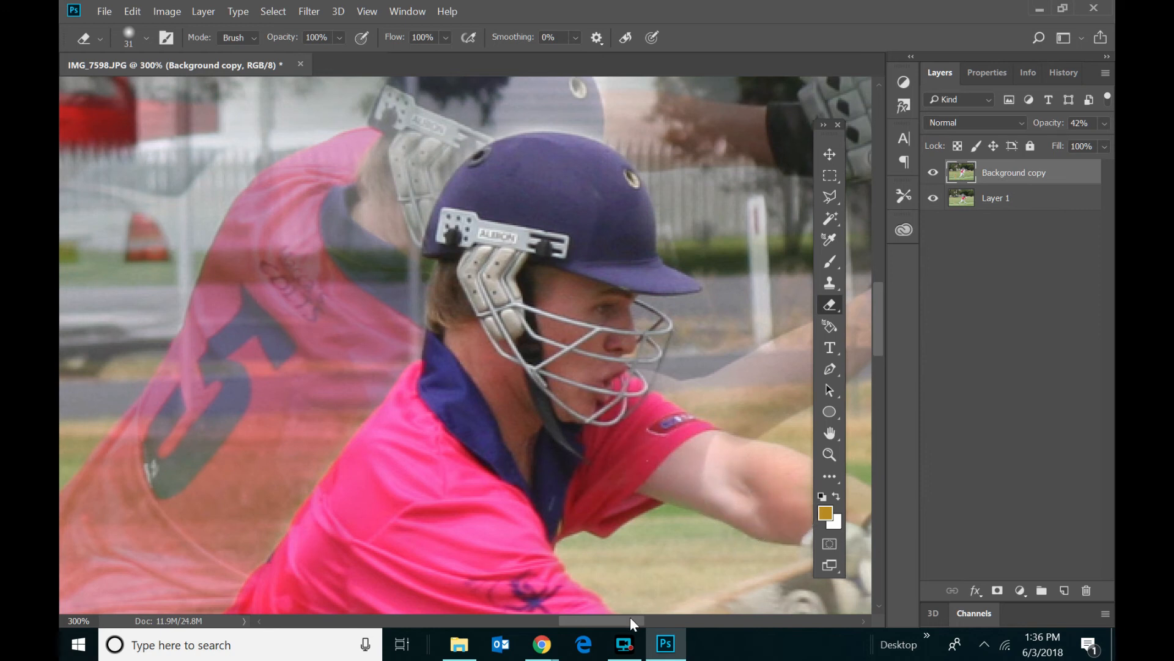
left_click_drag(631, 618, 654, 617)
mouse_move(618, 514)
left_mouse_down()
mouse_move(503, 468)
mouse_move(524, 511)
mouse_move(634, 564)
mouse_move(609, 592)
mouse_move(744, 572)
mouse_move(725, 594)
mouse_move(746, 577)
mouse_move(748, 493)
mouse_move(702, 485)
mouse_move(635, 503)
mouse_move(718, 516)
mouse_move(638, 545)
mouse_move(648, 565)
mouse_move(699, 580)
mouse_move(715, 547)
left_mouse_up()
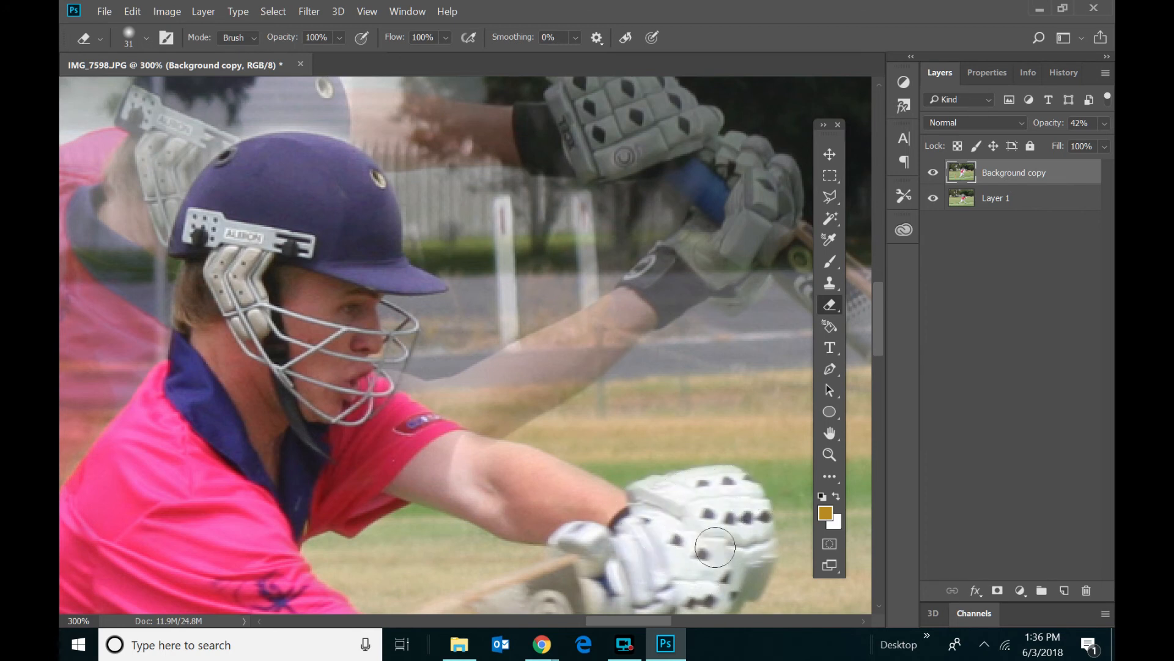
Step: Erase the Background copy layer over the rest of the front batsman's gloves and along his bat
scroll(878, 342, "down", 5)
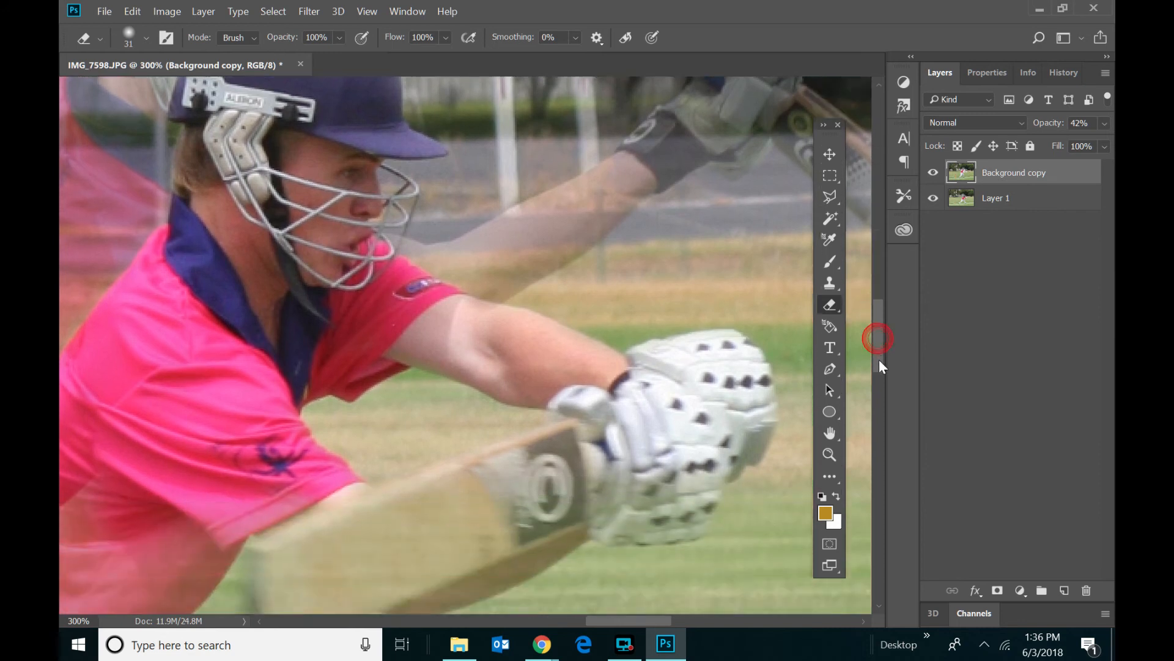
mouse_move(669, 260)
left_mouse_down()
mouse_move(496, 357)
mouse_move(507, 358)
mouse_move(571, 307)
mouse_move(417, 393)
mouse_move(392, 386)
mouse_move(424, 373)
left_mouse_up()
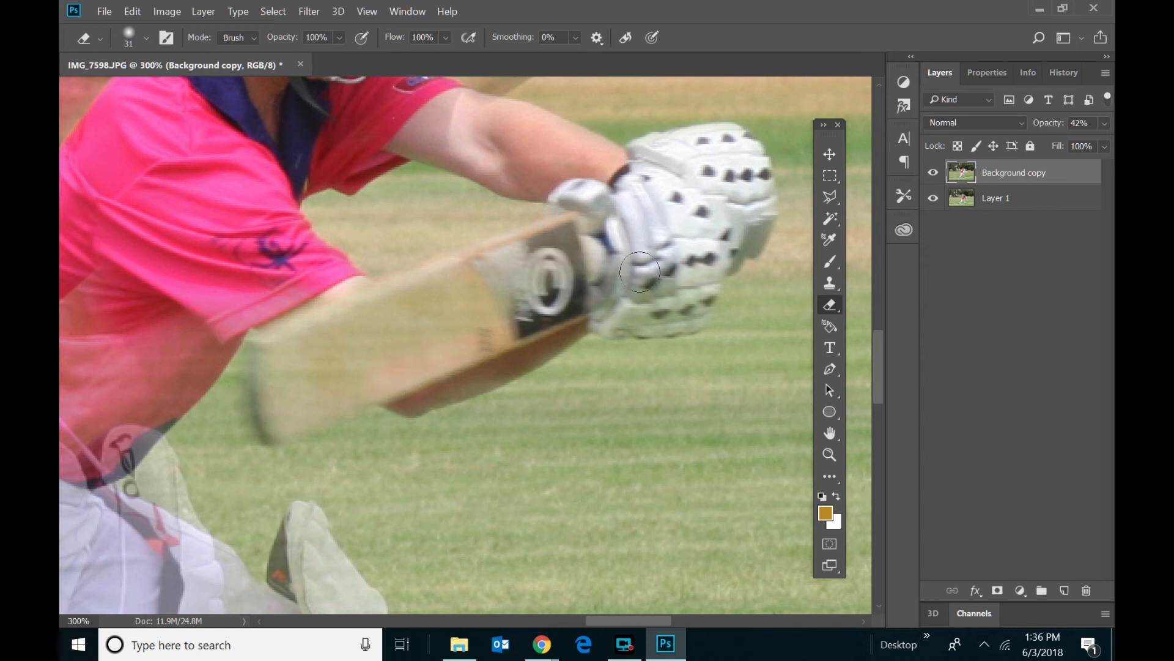
mouse_move(640, 272)
left_mouse_down()
mouse_move(481, 299)
mouse_move(389, 346)
mouse_move(339, 349)
mouse_move(566, 265)
mouse_move(590, 241)
mouse_move(374, 301)
mouse_move(305, 274)
mouse_move(317, 318)
mouse_move(264, 341)
mouse_move(275, 420)
mouse_move(391, 385)
mouse_move(324, 370)
left_mouse_up()
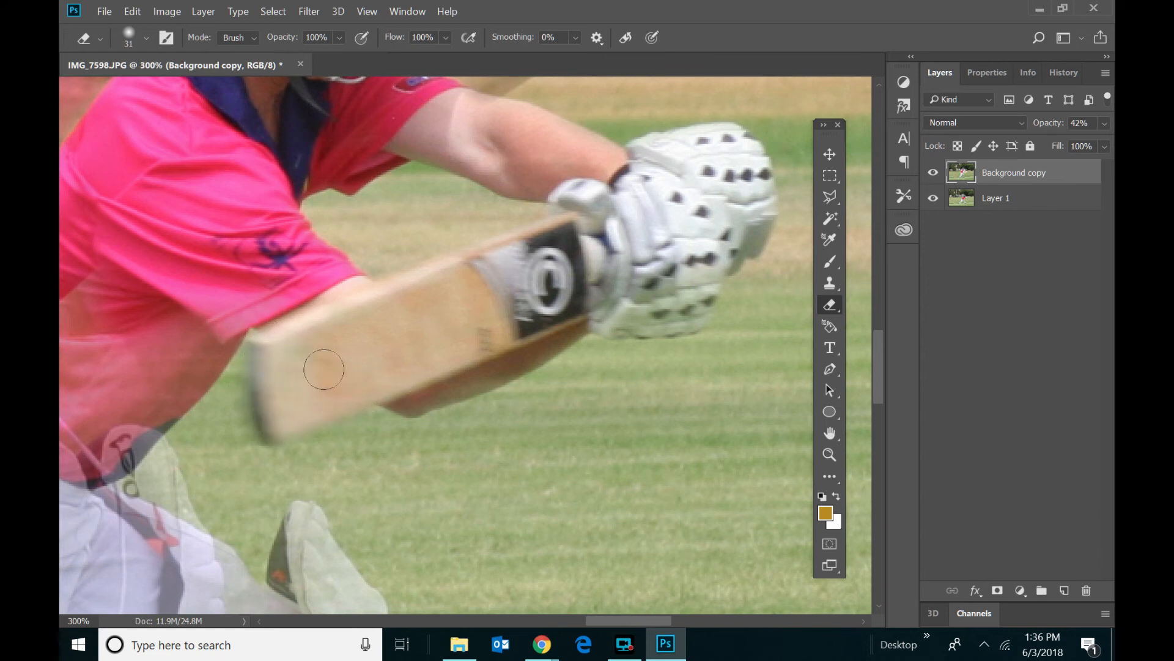
Step: Erase the Background copy layer over the rest of the front batsman's bat and pink shirt, down to the waist
left_click_drag(499, 358, 309, 357)
mouse_move(218, 321)
left_mouse_down()
mouse_move(162, 418)
mouse_move(104, 458)
mouse_move(144, 412)
left_mouse_up()
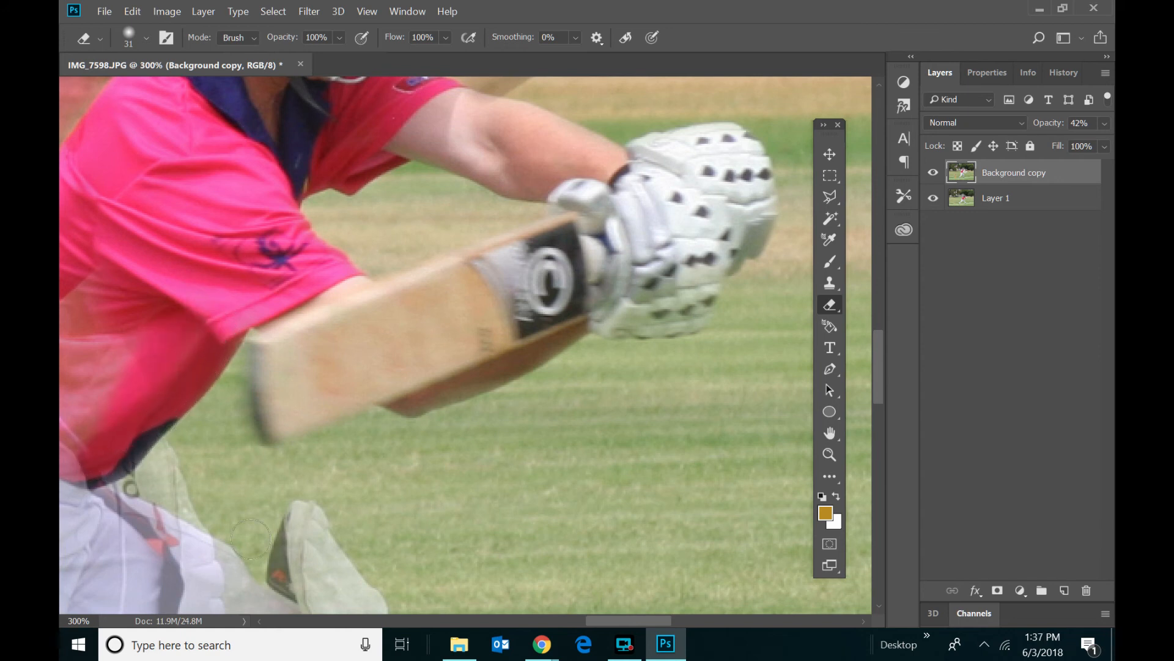
left_click_drag(648, 621, 611, 621)
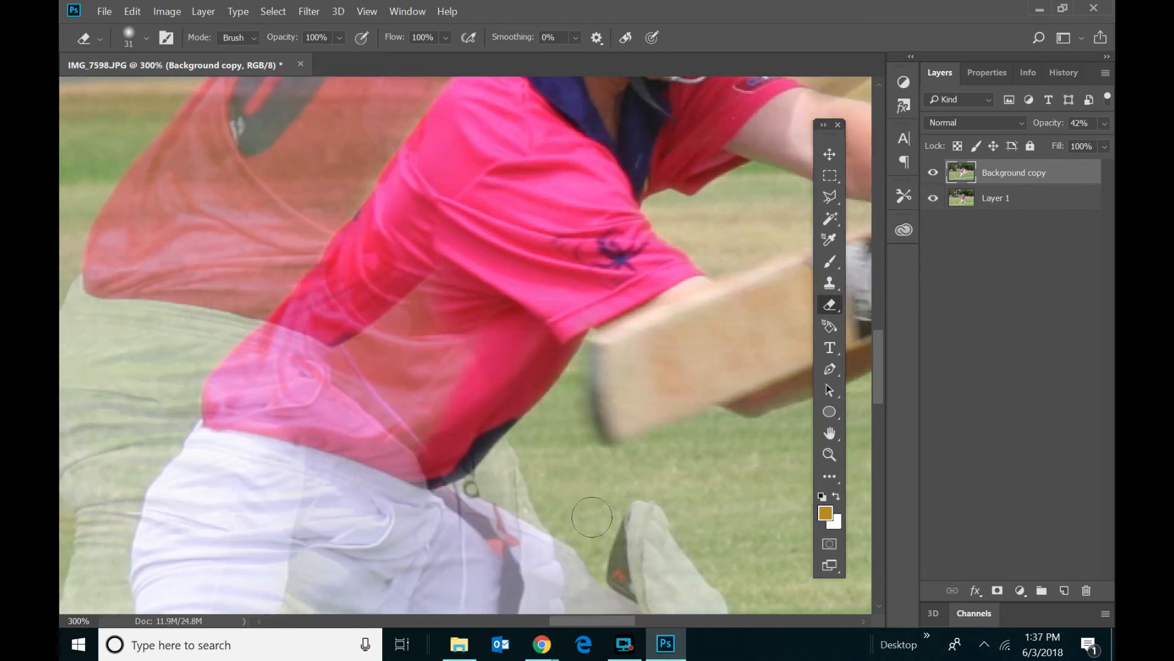
mouse_move(536, 294)
left_mouse_down()
mouse_move(363, 509)
mouse_move(477, 272)
mouse_move(381, 381)
mouse_move(354, 433)
mouse_move(431, 264)
mouse_move(320, 388)
mouse_move(291, 446)
mouse_move(371, 302)
mouse_move(363, 289)
mouse_move(258, 418)
mouse_move(329, 297)
mouse_move(241, 383)
mouse_move(199, 457)
mouse_move(196, 489)
mouse_move(261, 446)
mouse_move(299, 516)
mouse_move(356, 499)
mouse_move(329, 454)
mouse_move(335, 501)
mouse_move(381, 493)
mouse_move(382, 476)
mouse_move(434, 518)
mouse_move(491, 544)
mouse_move(442, 508)
mouse_move(540, 561)
mouse_move(547, 576)
mouse_move(421, 543)
mouse_move(378, 494)
mouse_move(435, 566)
mouse_move(532, 603)
mouse_move(456, 579)
mouse_move(314, 563)
mouse_move(286, 570)
mouse_move(302, 583)
mouse_move(408, 589)
mouse_move(278, 593)
mouse_move(504, 405)
mouse_move(539, 335)
left_mouse_up()
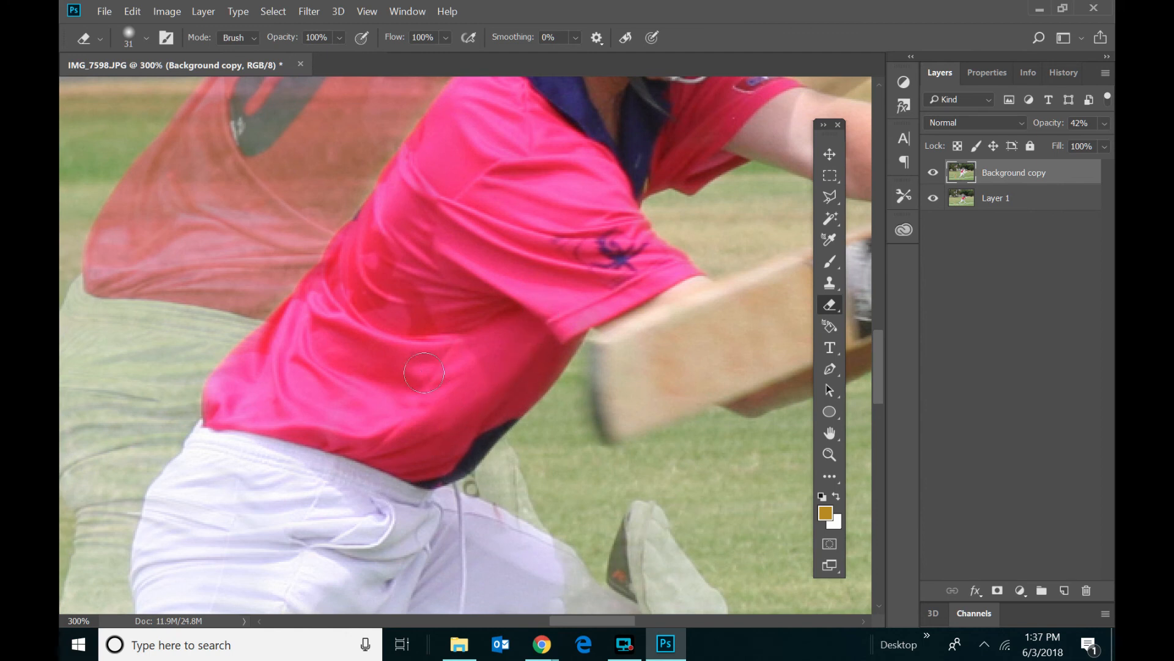
Step: Erase the Background copy layer over the front batsman's white trousers, front knee and the upper part of his leg pad
scroll(423, 343, "down", 5)
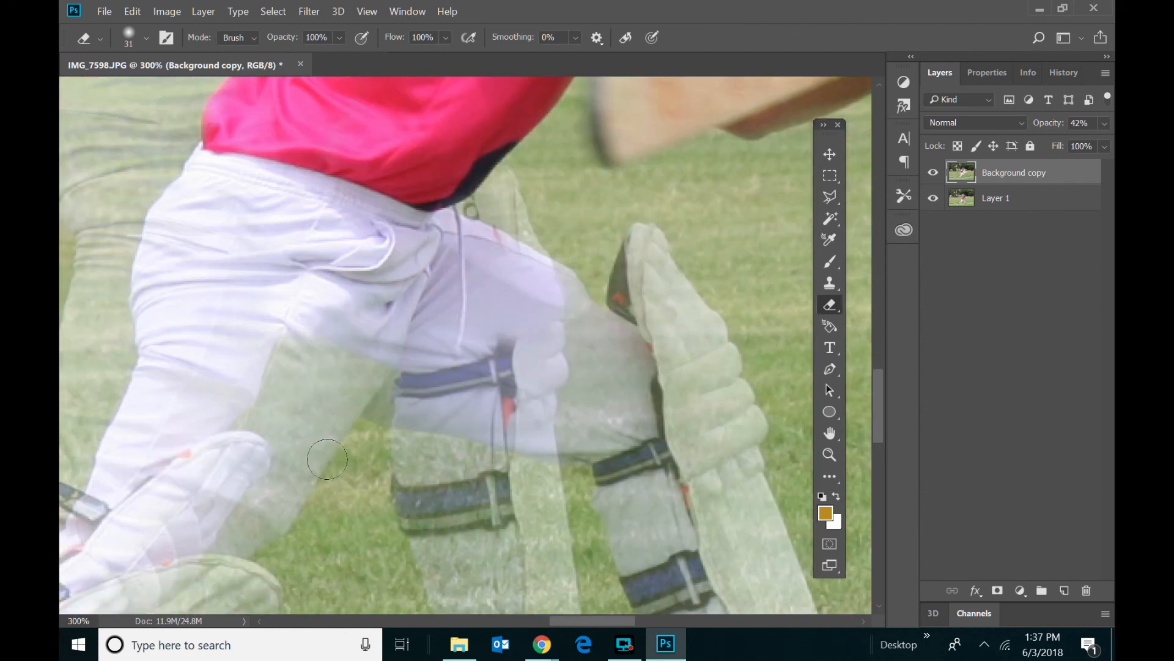
mouse_move(387, 273)
left_mouse_down()
mouse_move(297, 459)
mouse_move(205, 536)
mouse_move(257, 520)
left_mouse_up()
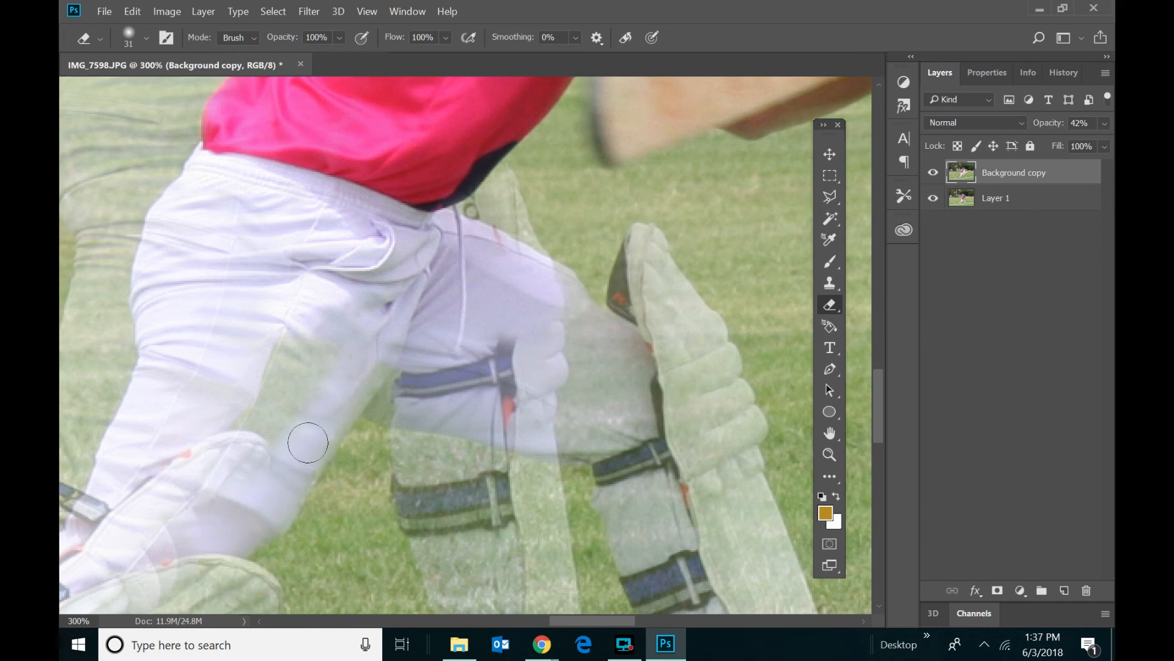
mouse_move(363, 378)
left_mouse_down()
mouse_move(384, 352)
mouse_move(243, 455)
mouse_move(288, 359)
mouse_move(281, 391)
mouse_move(367, 365)
mouse_move(296, 360)
mouse_move(189, 413)
mouse_move(169, 371)
mouse_move(212, 373)
mouse_move(263, 293)
mouse_move(273, 222)
mouse_move(251, 189)
mouse_move(225, 187)
mouse_move(188, 208)
mouse_move(162, 269)
mouse_move(154, 383)
mouse_move(73, 572)
mouse_move(83, 580)
mouse_move(280, 516)
mouse_move(336, 395)
mouse_move(377, 352)
mouse_move(358, 345)
mouse_move(410, 237)
mouse_move(539, 281)
mouse_move(626, 366)
mouse_move(644, 413)
mouse_move(586, 436)
mouse_move(521, 437)
mouse_move(450, 404)
mouse_move(370, 396)
mouse_move(546, 408)
mouse_move(621, 390)
mouse_move(531, 362)
mouse_move(483, 383)
mouse_move(515, 356)
mouse_move(364, 383)
mouse_move(582, 394)
mouse_move(662, 382)
mouse_move(668, 304)
mouse_move(645, 245)
mouse_move(630, 321)
mouse_move(653, 293)
mouse_move(713, 399)
mouse_move(714, 352)
mouse_move(703, 358)
mouse_move(751, 429)
mouse_move(715, 460)
mouse_move(697, 419)
mouse_move(684, 422)
mouse_move(687, 494)
mouse_move(616, 425)
mouse_move(646, 517)
left_mouse_up()
mouse_move(624, 460)
left_mouse_down()
mouse_move(633, 527)
mouse_move(672, 516)
left_mouse_up()
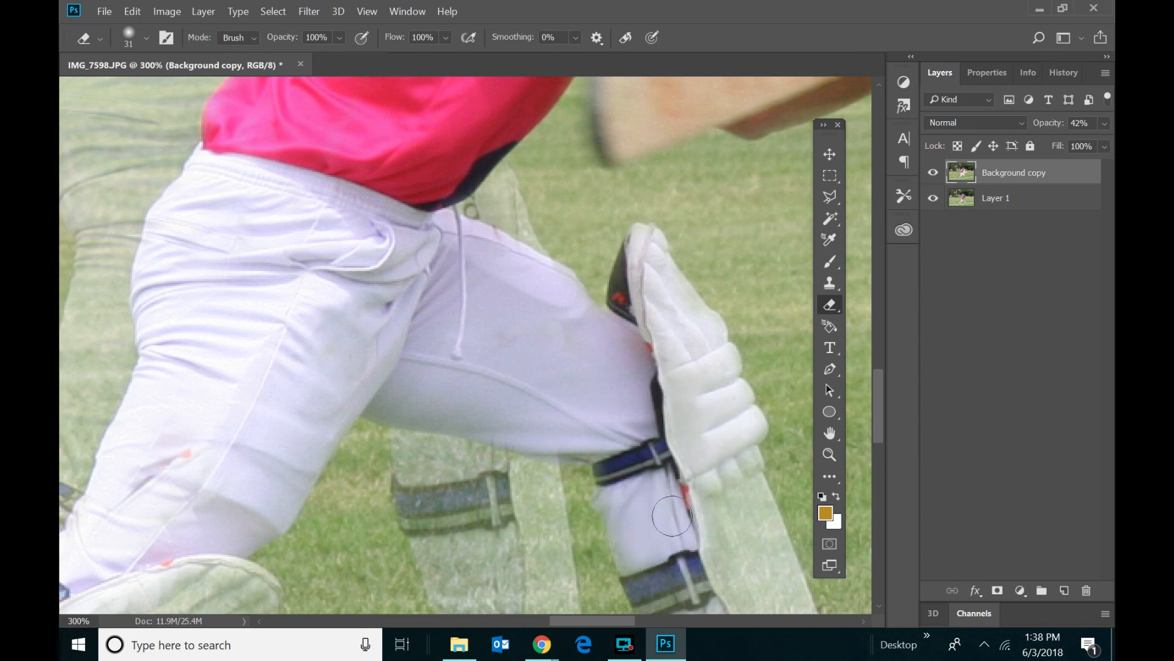
Step: Fit the whole image in view and set the Background copy layer's opacity to 100%
left_click(830, 454)
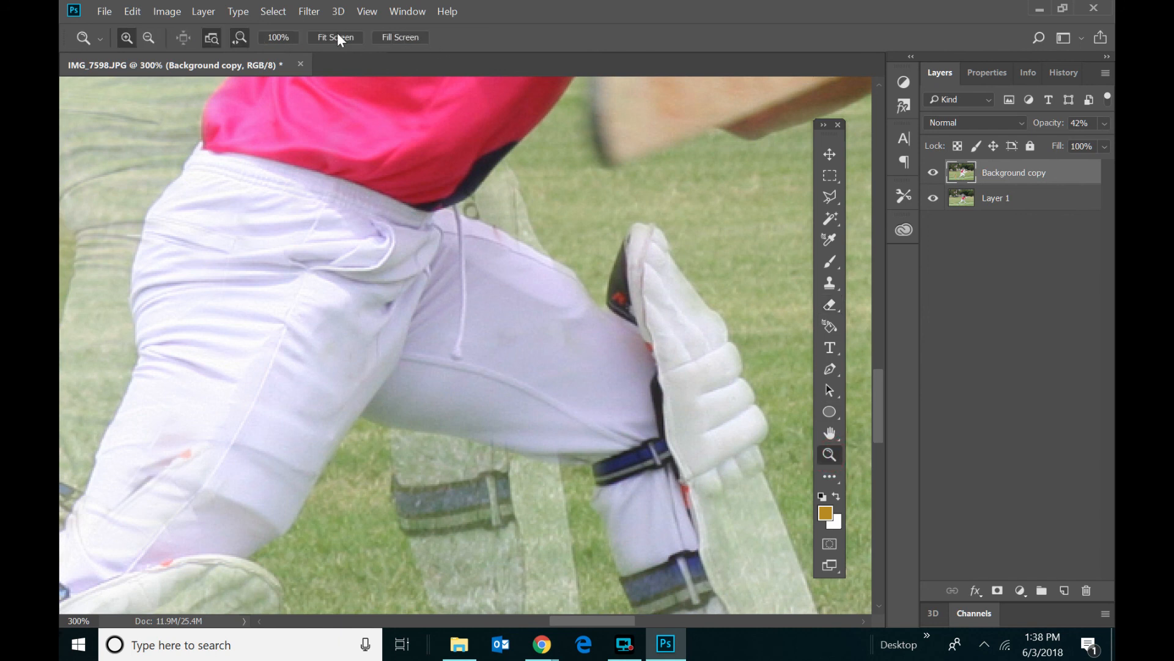
left_click(319, 41)
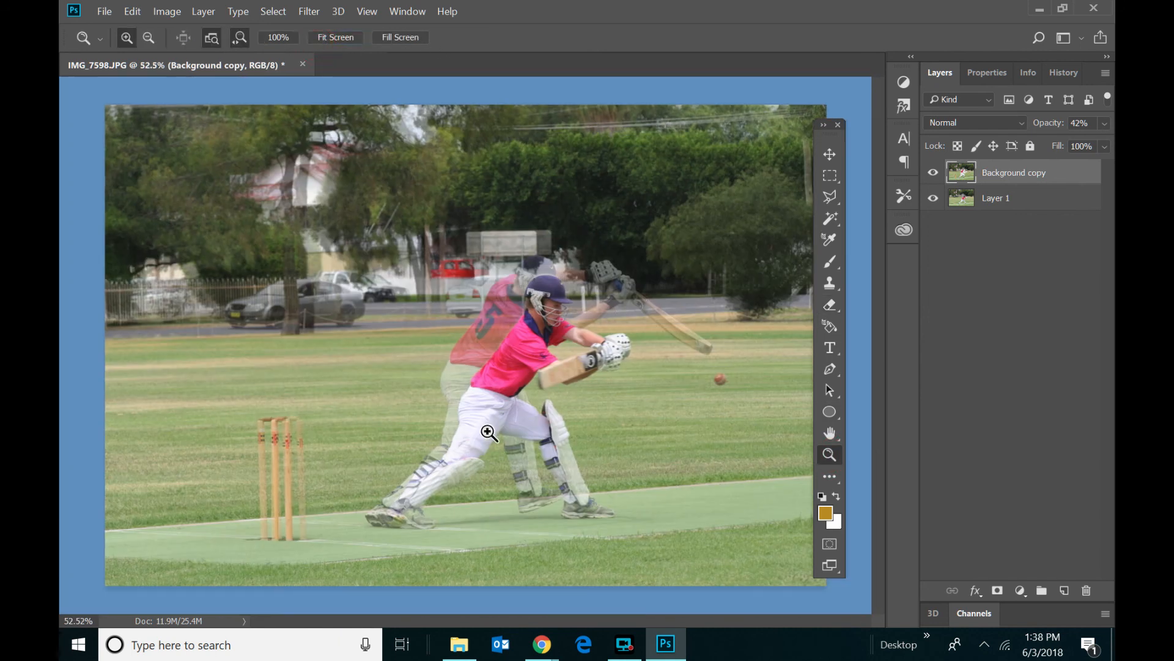
left_click(1104, 122)
left_click_drag(1076, 141, 1103, 142)
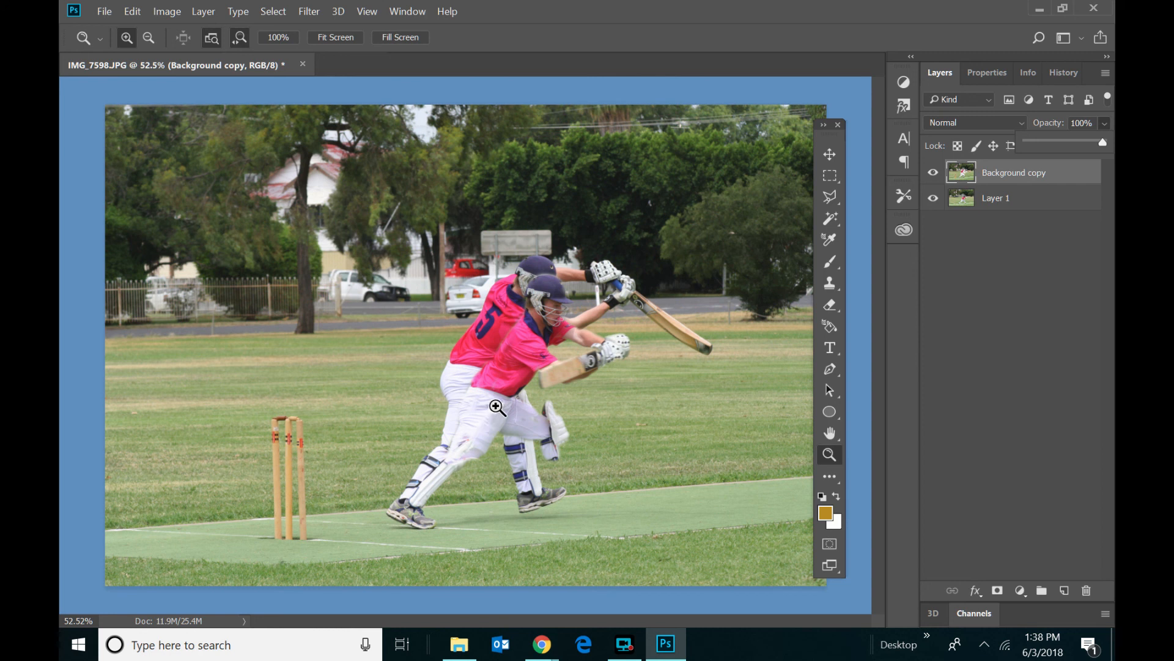
Step: Reduce the eraser size to 14 px and erase Background copy along the front batsman's collar, shoulder and back edge at 400% zoom
left_click(519, 343)
left_click(519, 340)
left_click(446, 346)
left_click(446, 345)
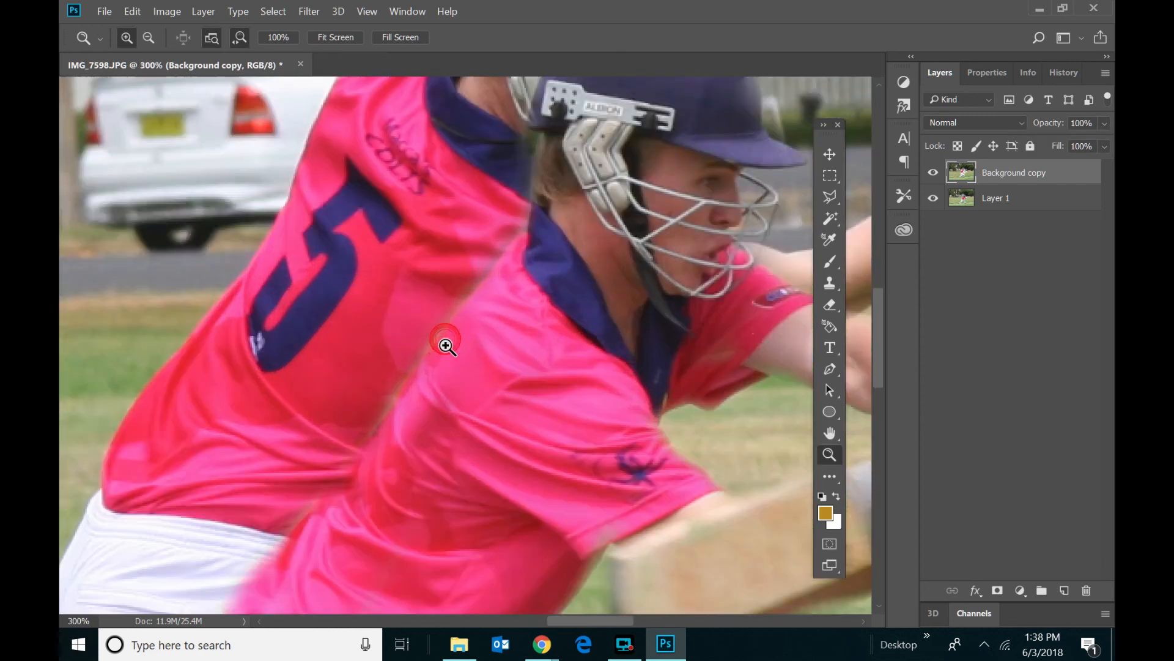
left_click(446, 346)
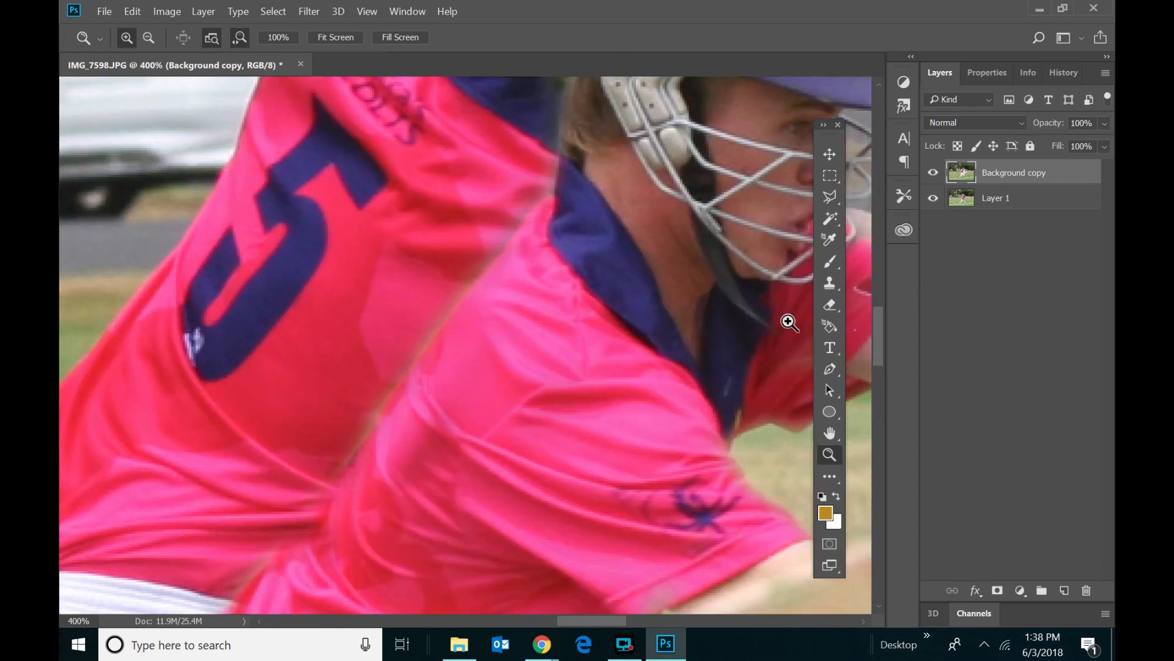
left_click(832, 308)
right_click(598, 316)
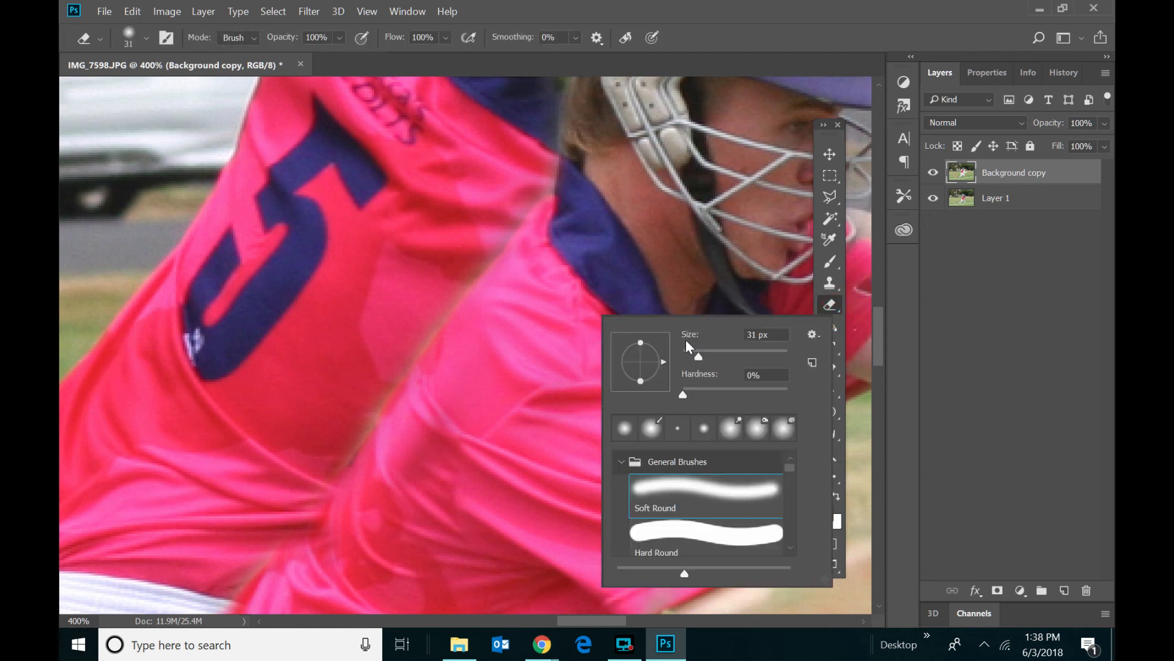
left_click(689, 348)
left_click(554, 206)
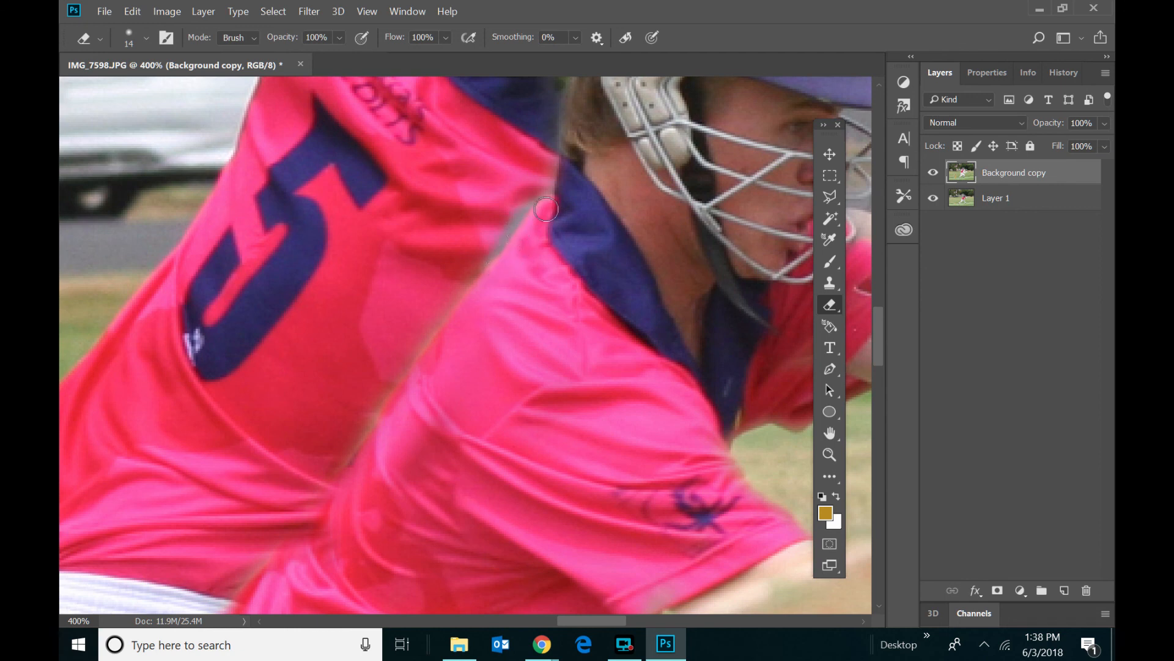
left_click_drag(445, 342, 410, 378)
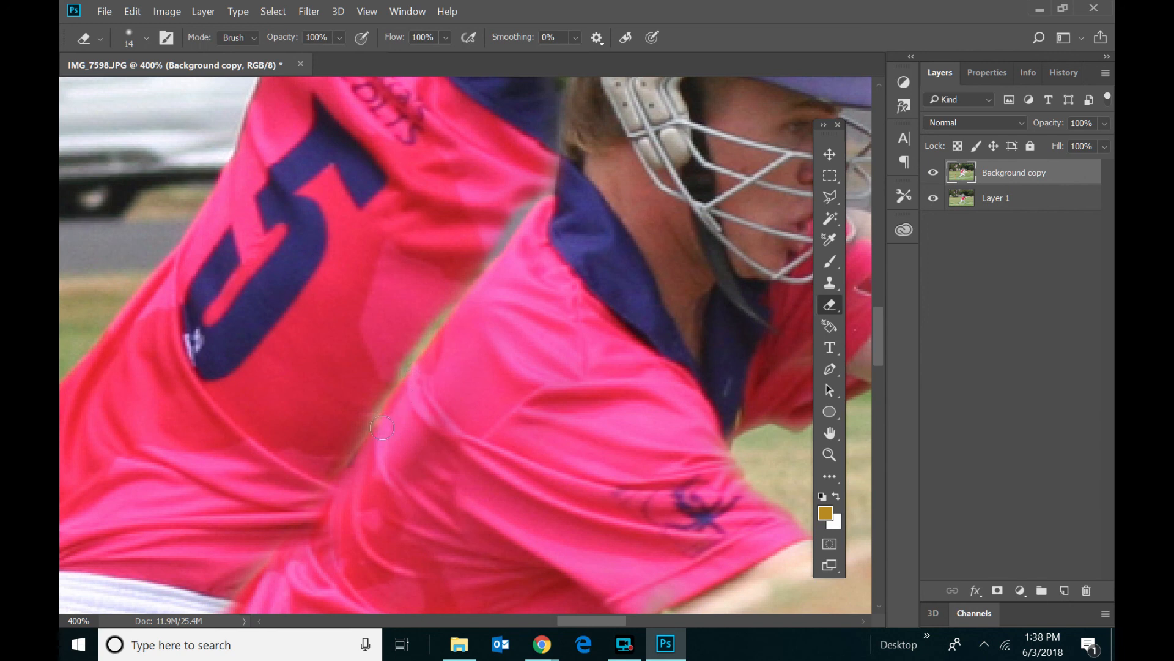
left_click_drag(382, 428, 356, 469)
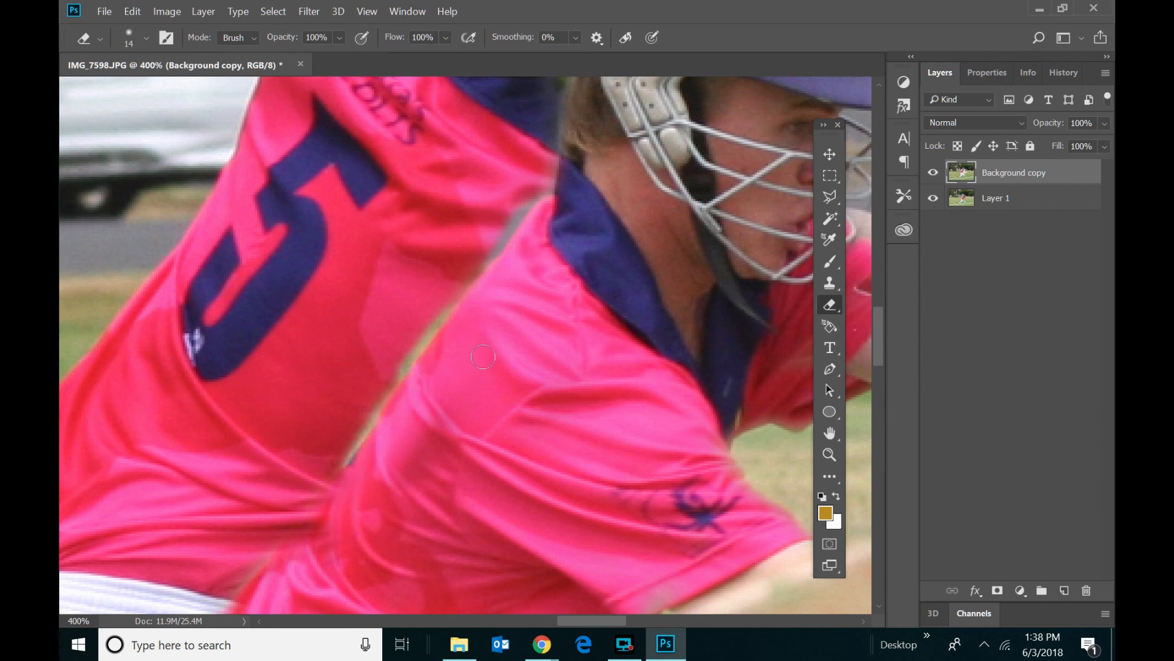
Step: Fit the whole image in view and flatten all layers into a single background
left_click(829, 456)
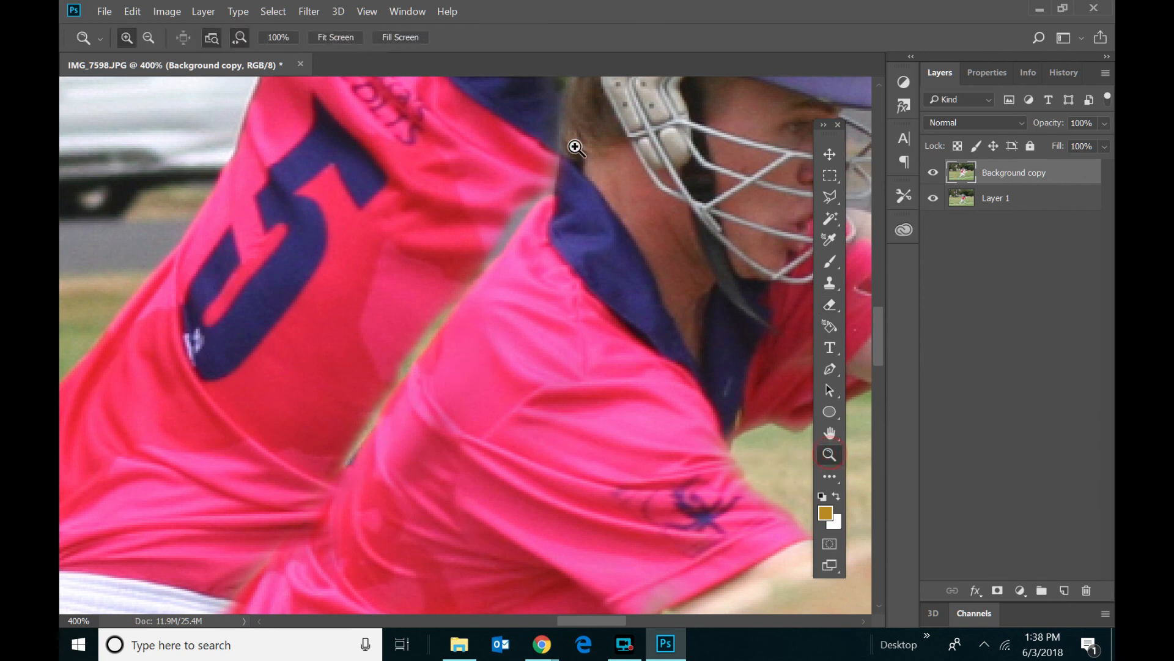
left_click(343, 37)
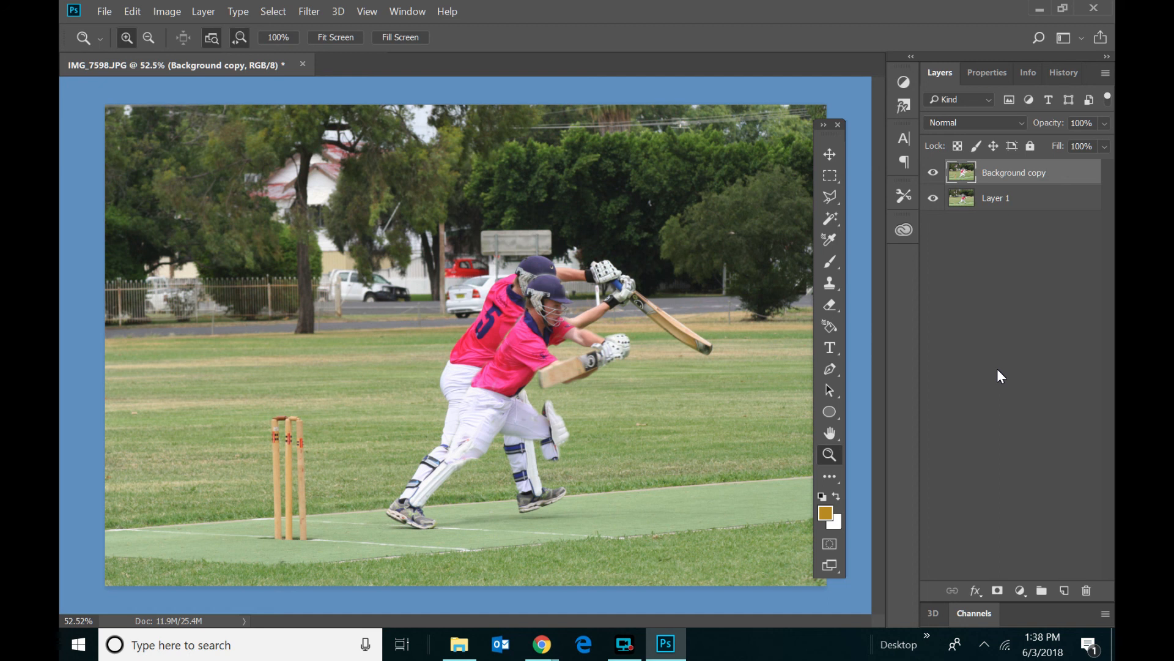
left_click(269, 11)
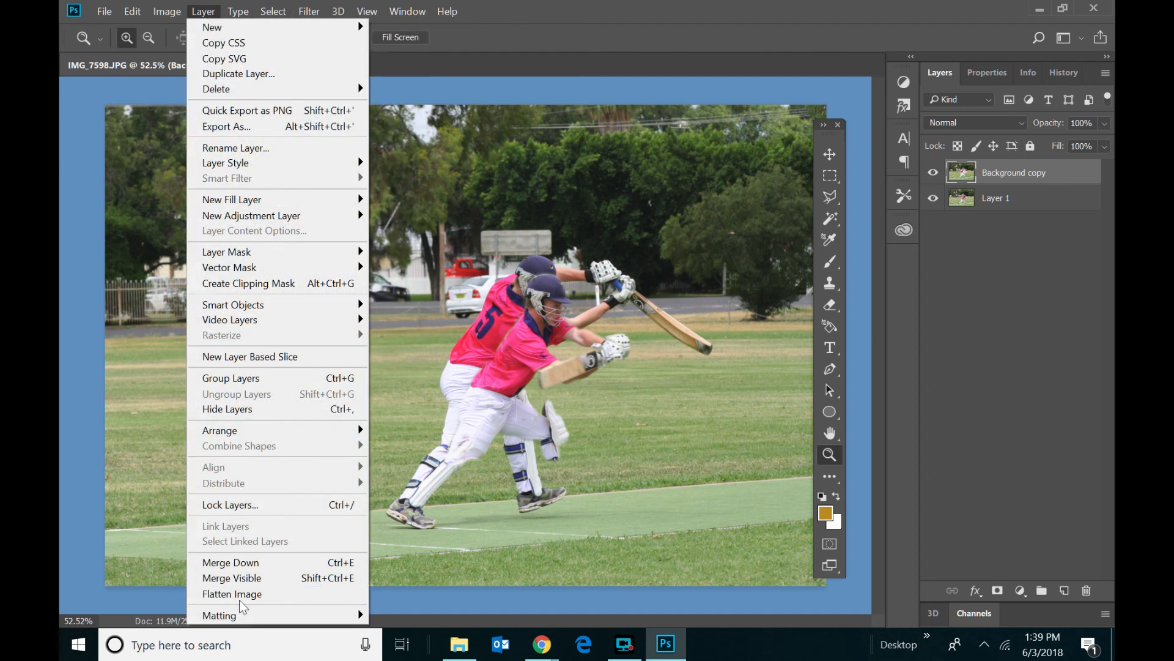
left_click(241, 597)
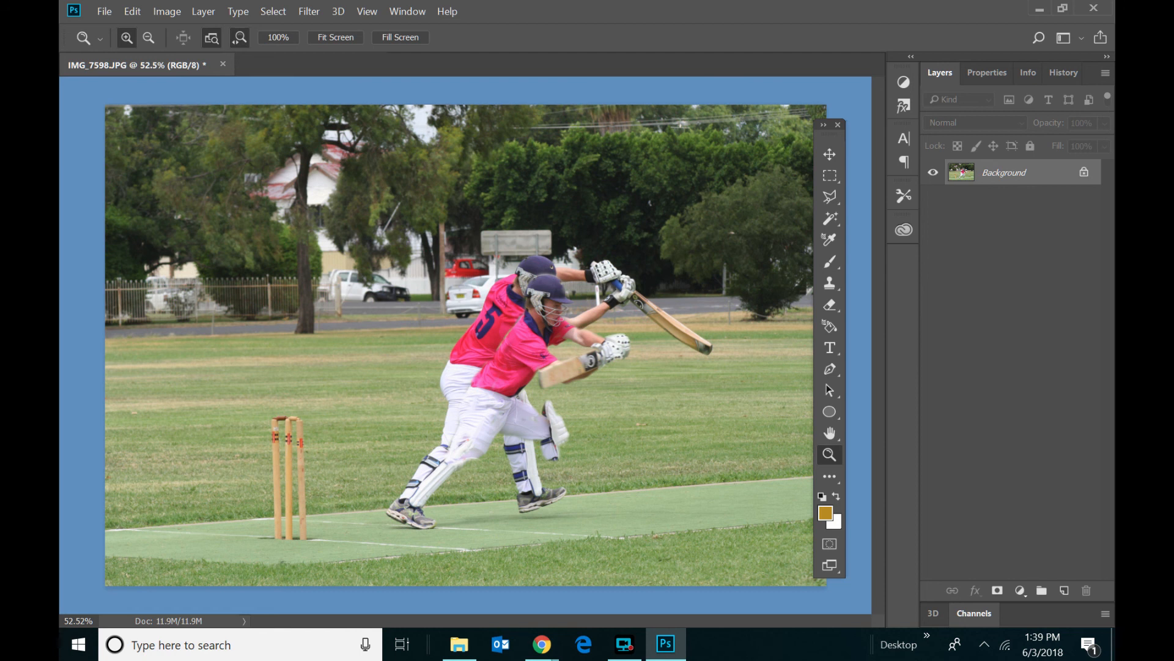
left_click(624, 644)
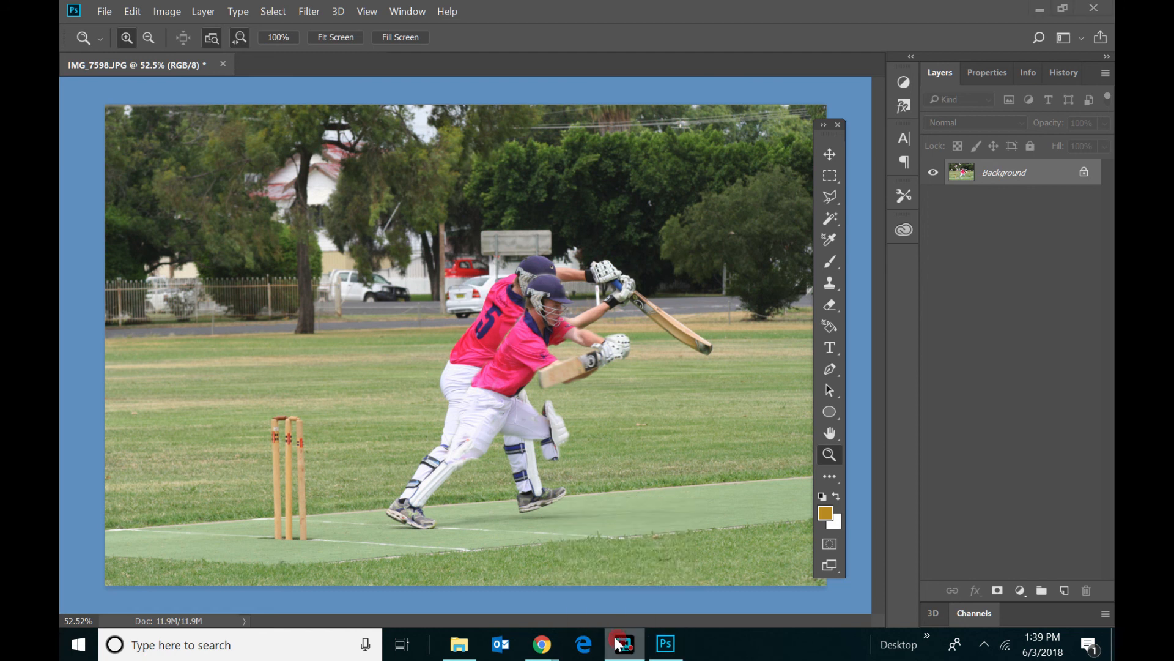